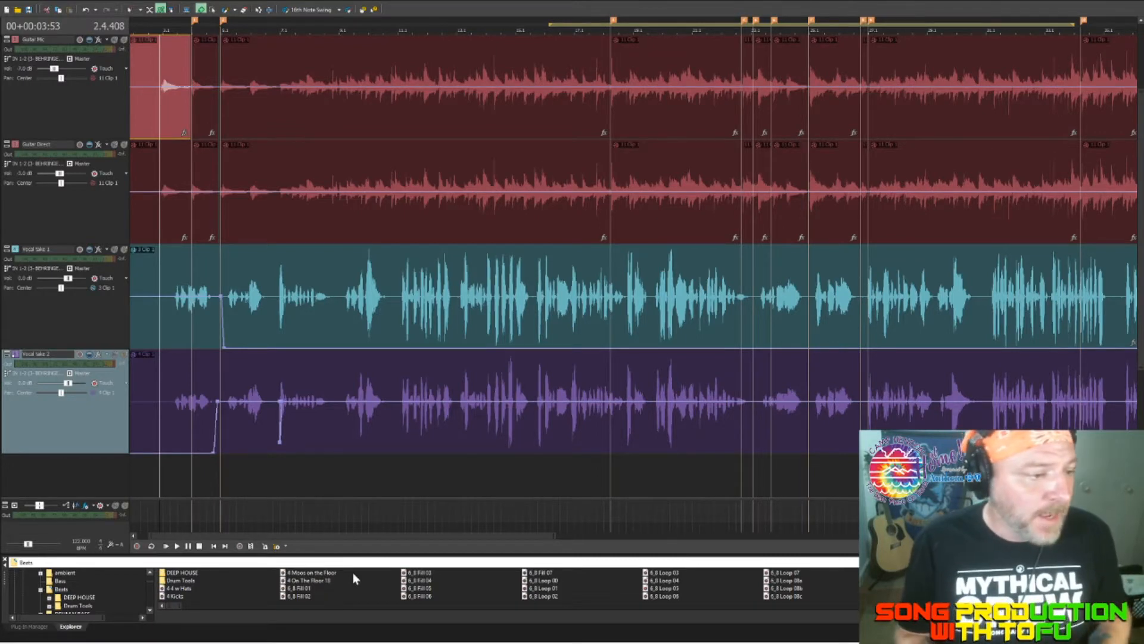
# Step: Examine the clip cuts and the gap on both guitar tracks around measure 27
pyautogui.scroll(-3, 470, 120)
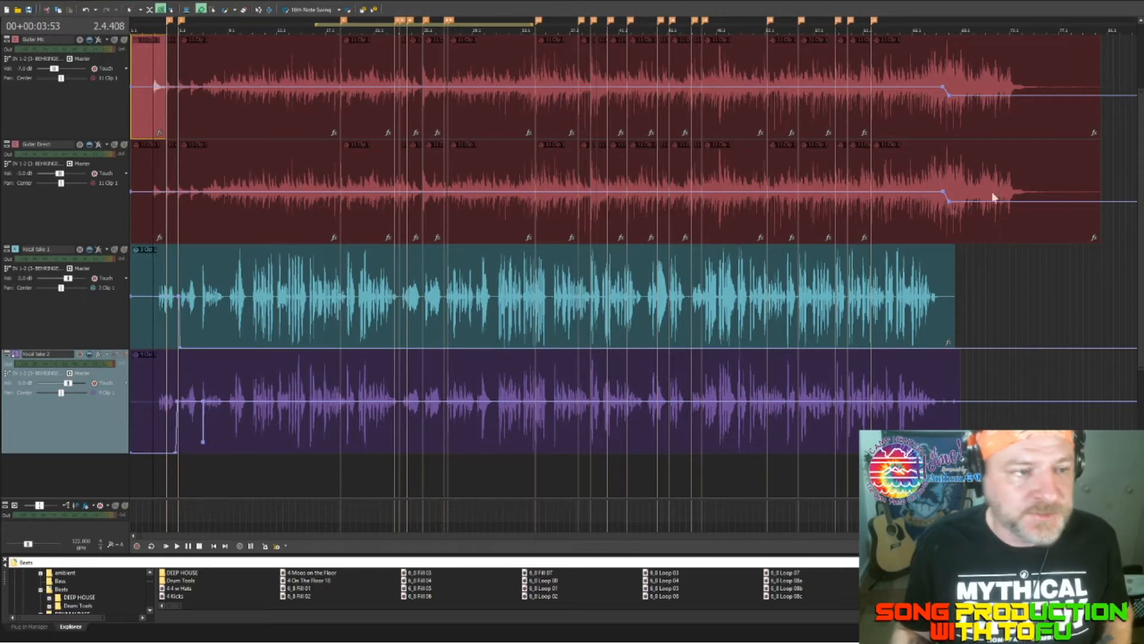
pyautogui.rightClick(661, 186)
pyautogui.scroll(5, 661, 184)
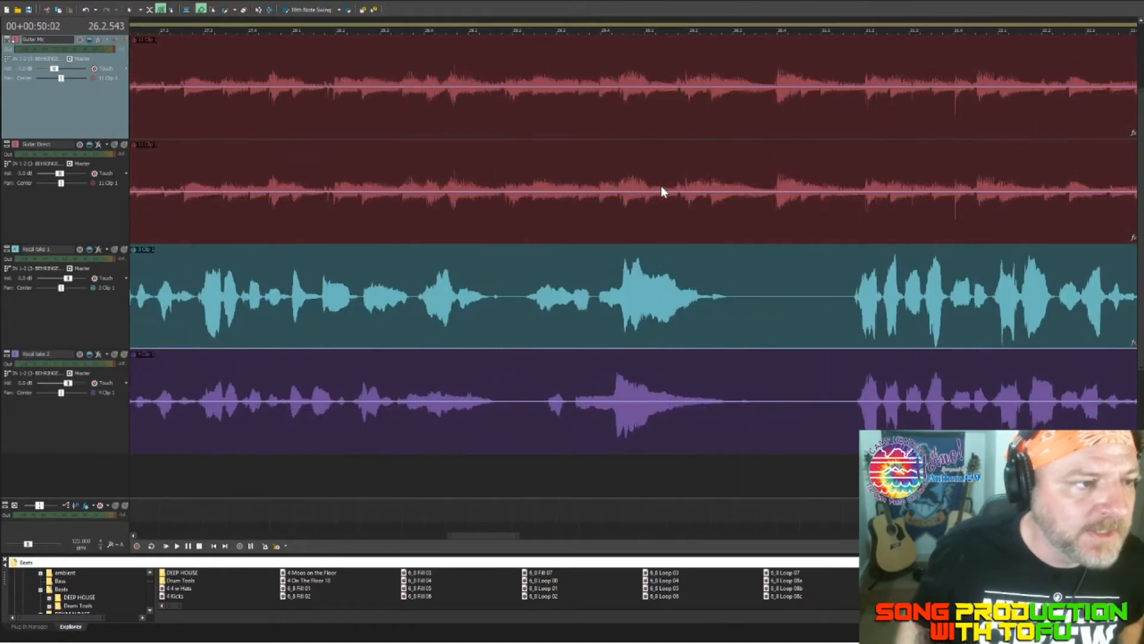
pyautogui.scroll(6, 261, 324)
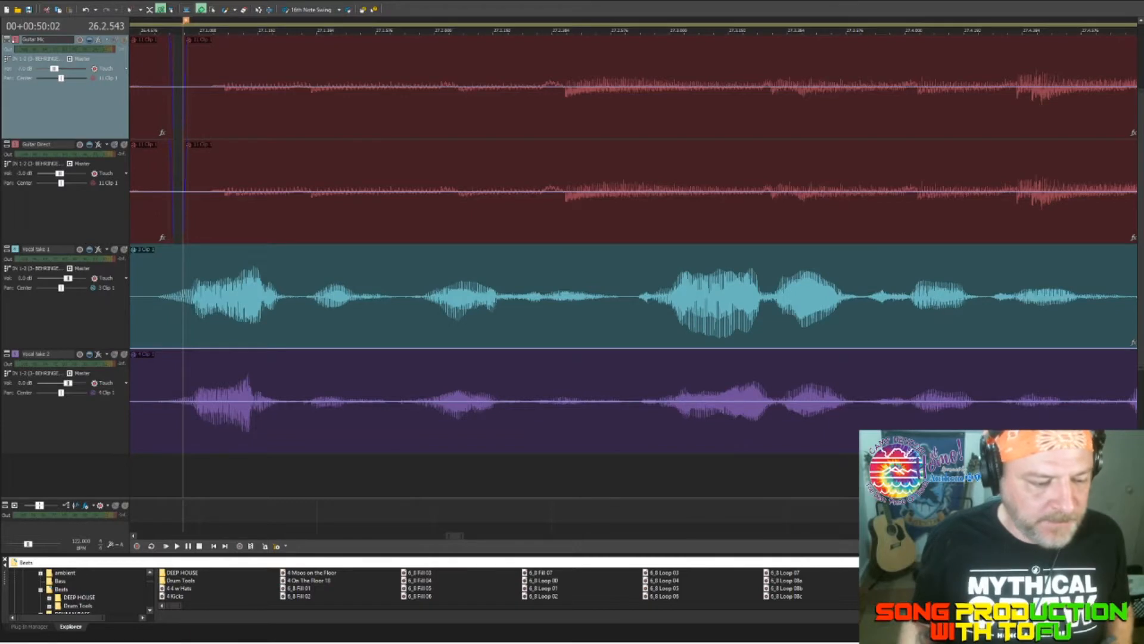
pyautogui.hscroll(-8, 697, 313)
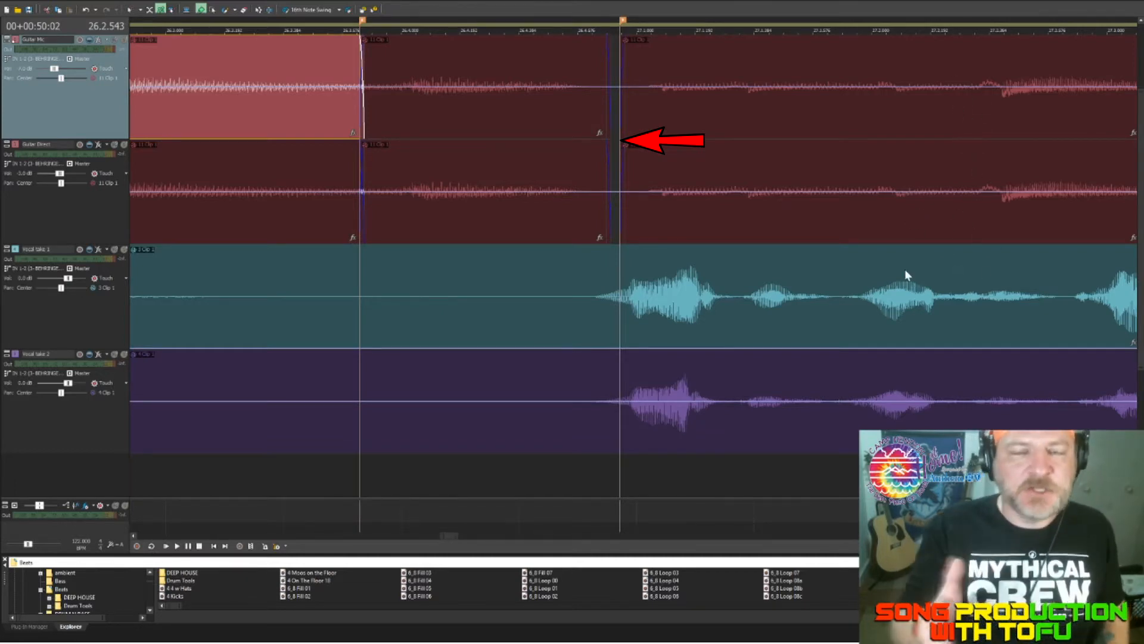
pyautogui.scroll(-3, 764, 370)
pyautogui.scroll(-5, 765, 375)
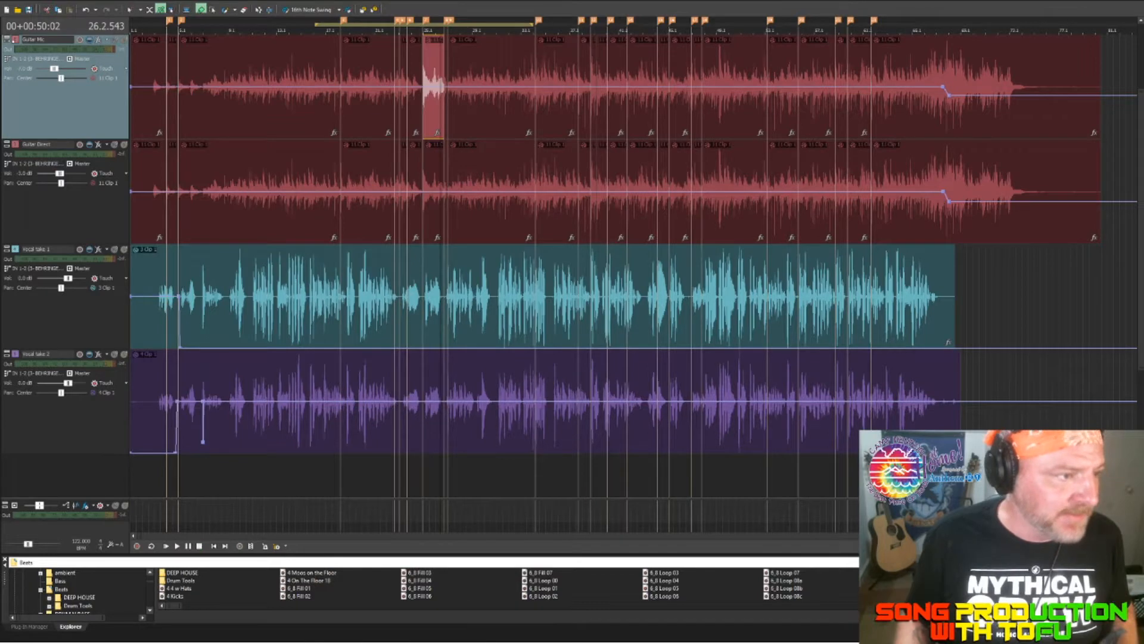
# Step: Solo the Guitar Direct track, audition its long clip from about measure 11.3, and remove the solo
pyautogui.press('x')
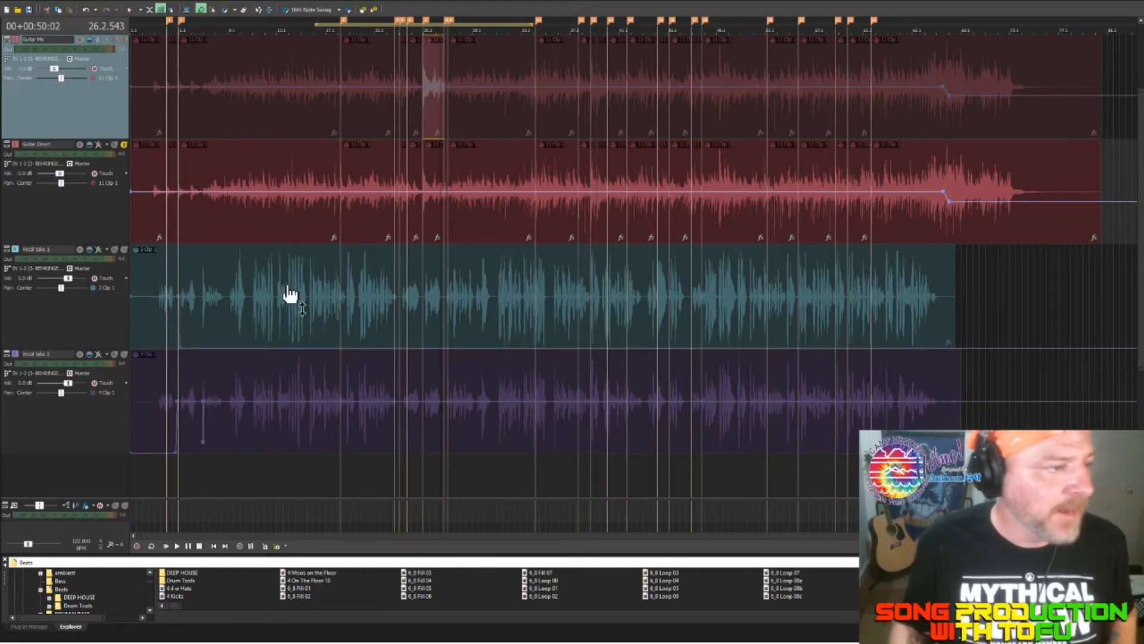
pyautogui.press('space')
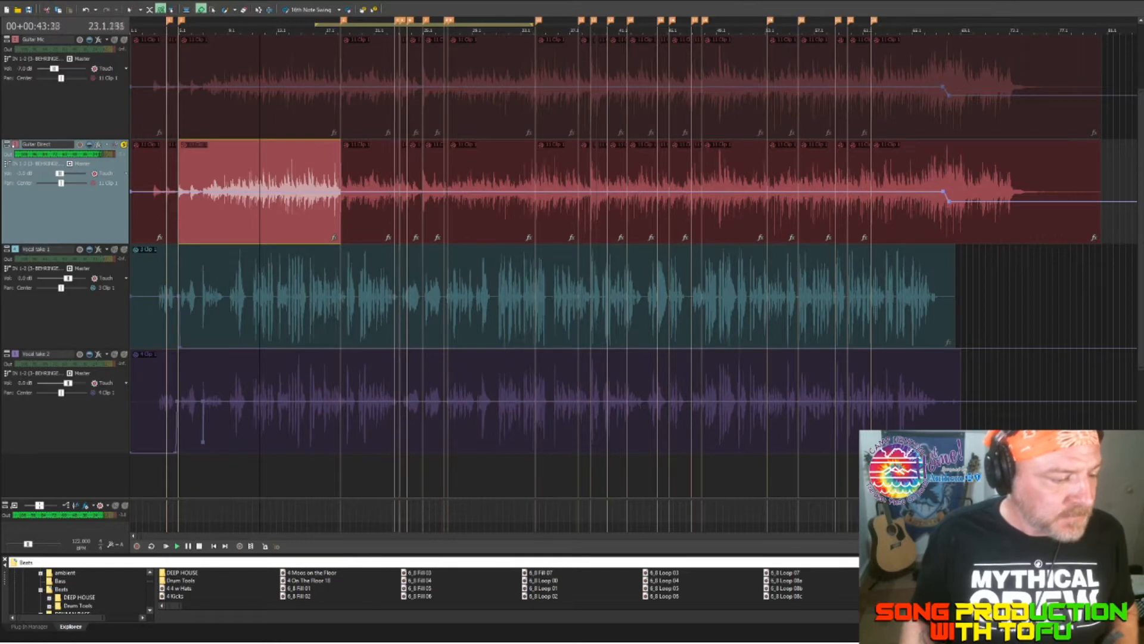
pyautogui.press('space')
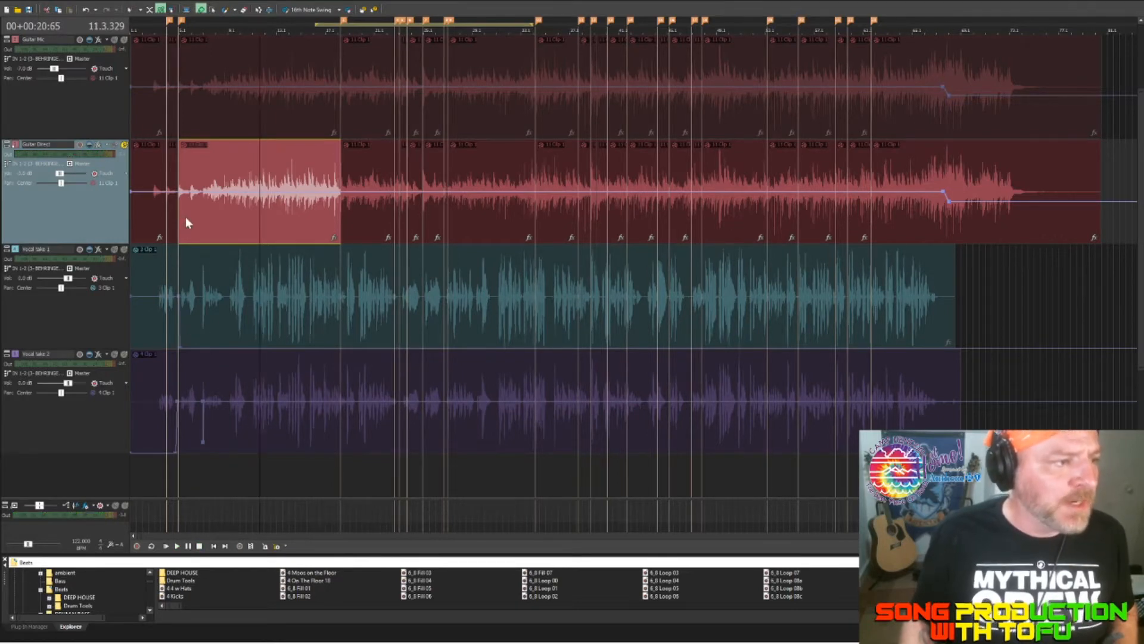
pyautogui.press('x')
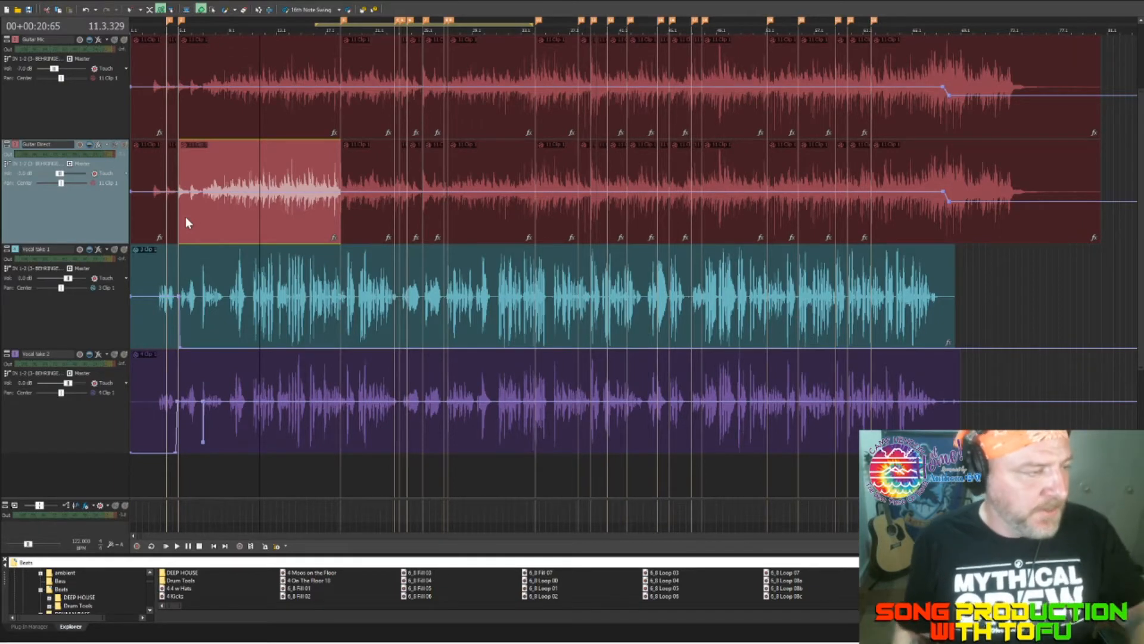
# Step: Play the guitar and vocal tracks together from about measure 2.1
pyautogui.click(144, 62)
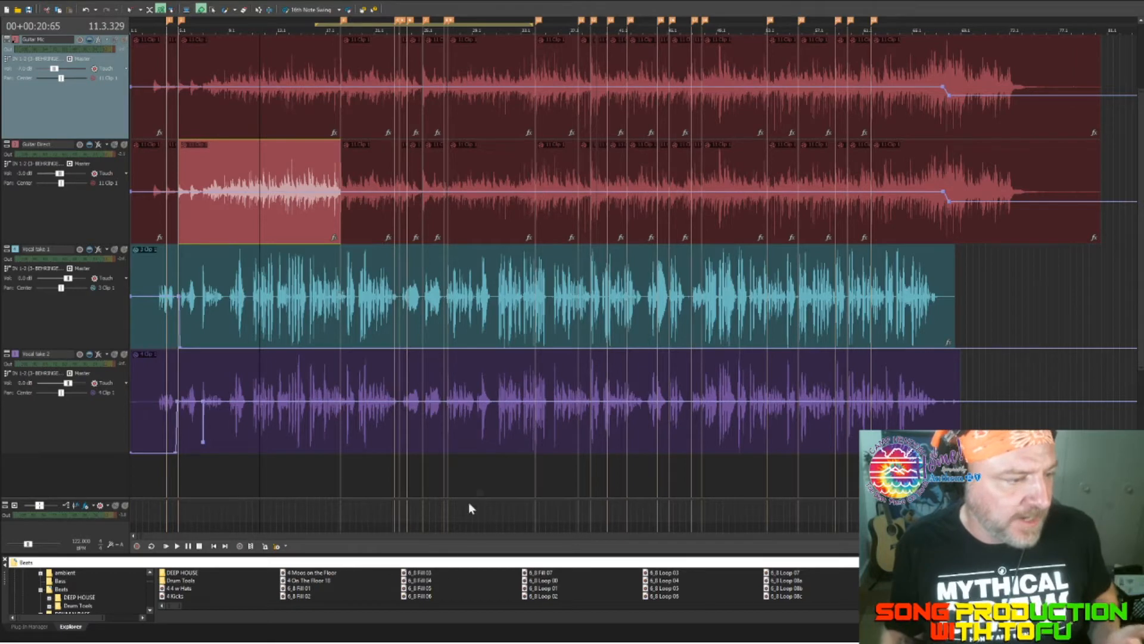
pyautogui.click(237, 470)
pyautogui.press('space')
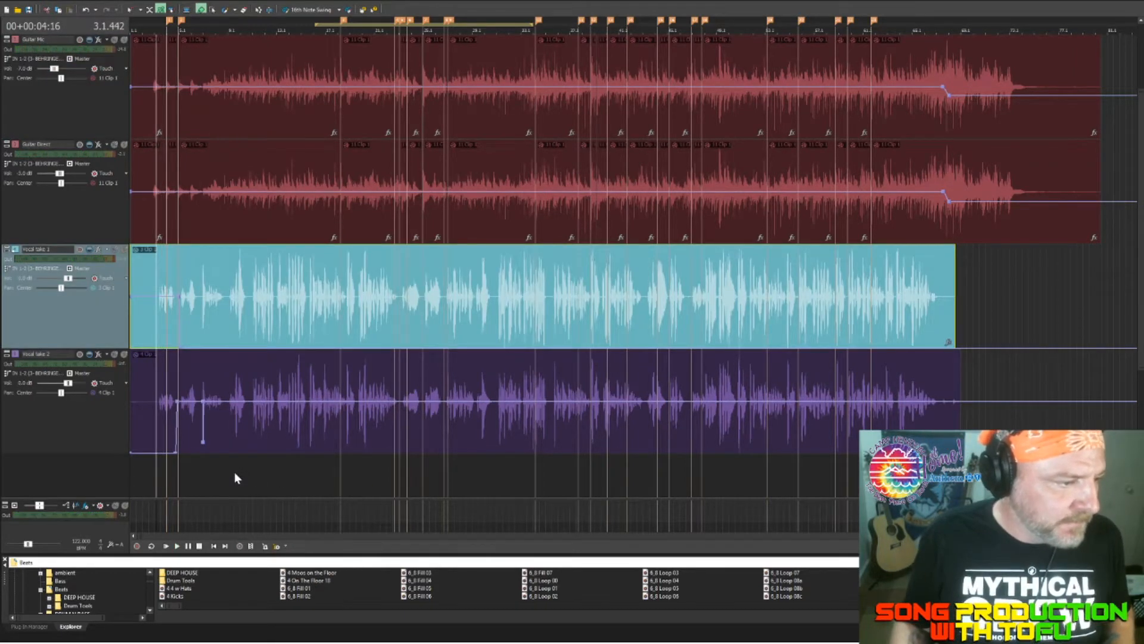
pyautogui.press('space')
pyautogui.press('Left')
pyautogui.press('space')
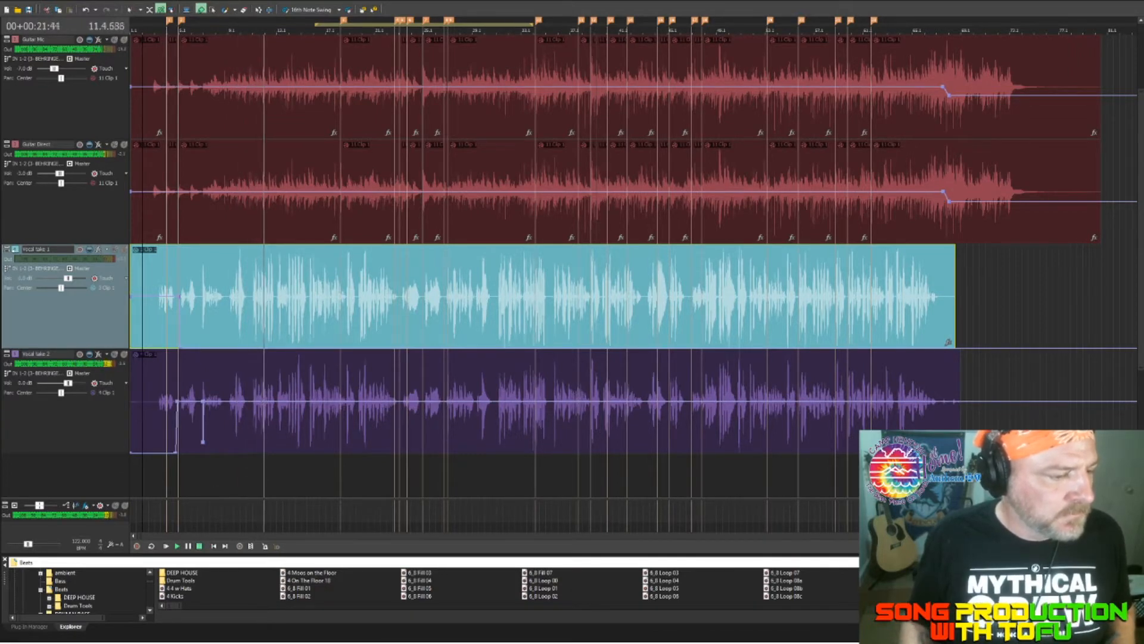
pyautogui.press('space')
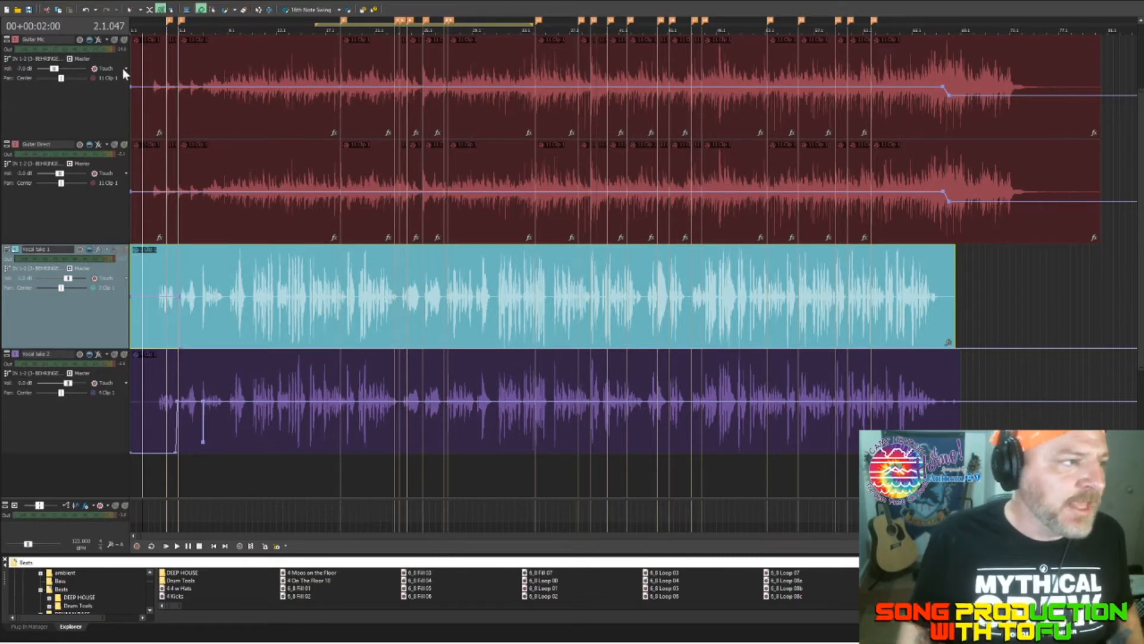
# Step: Solo the Guitar Mic track and play it from about measure 7.3
pyautogui.click(144, 61)
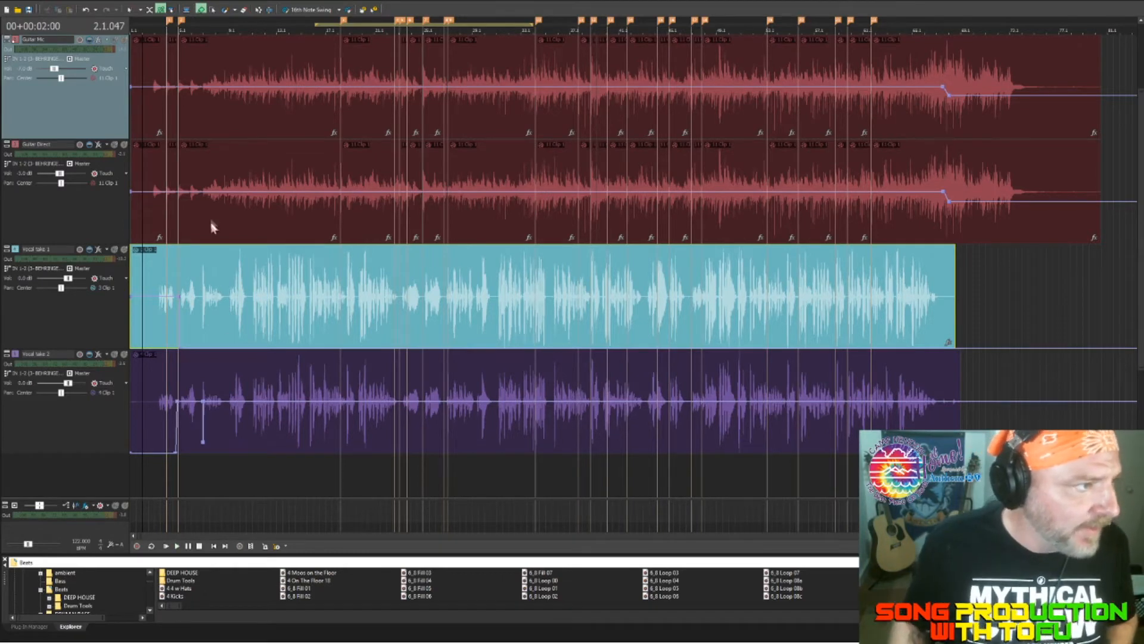
pyautogui.click(123, 40)
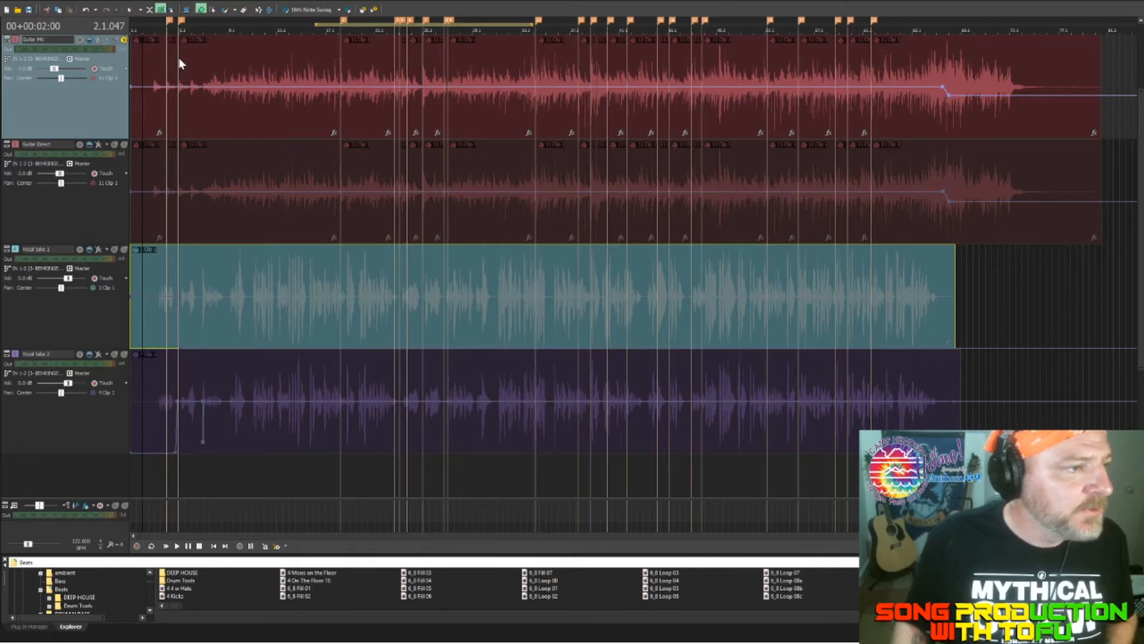
pyautogui.press('space')
pyautogui.click(210, 119)
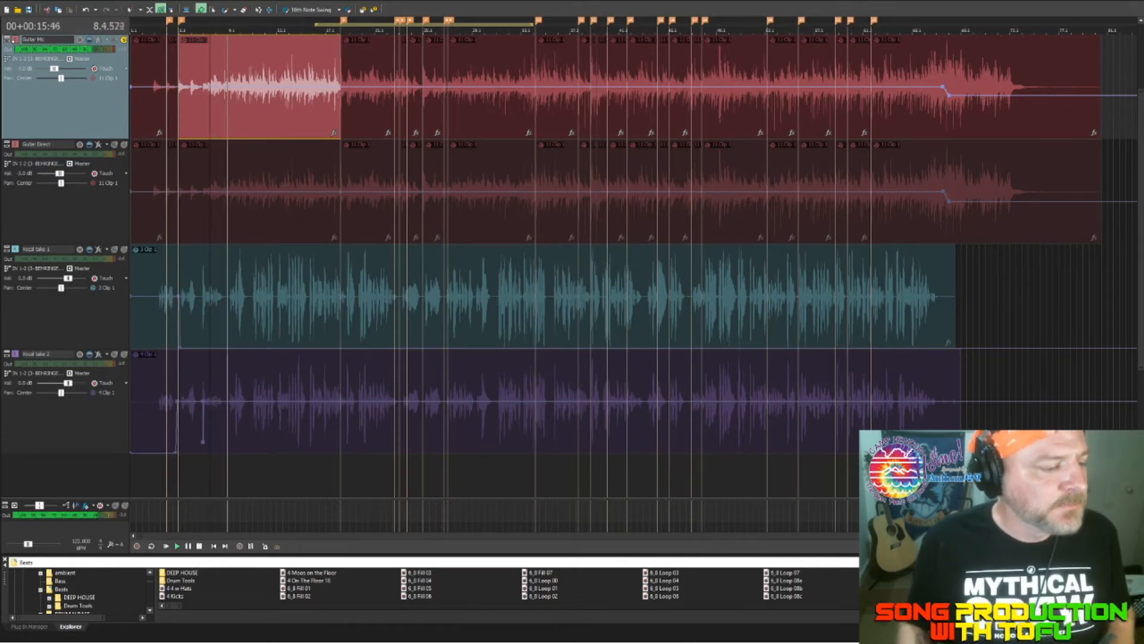
pyautogui.press('space')
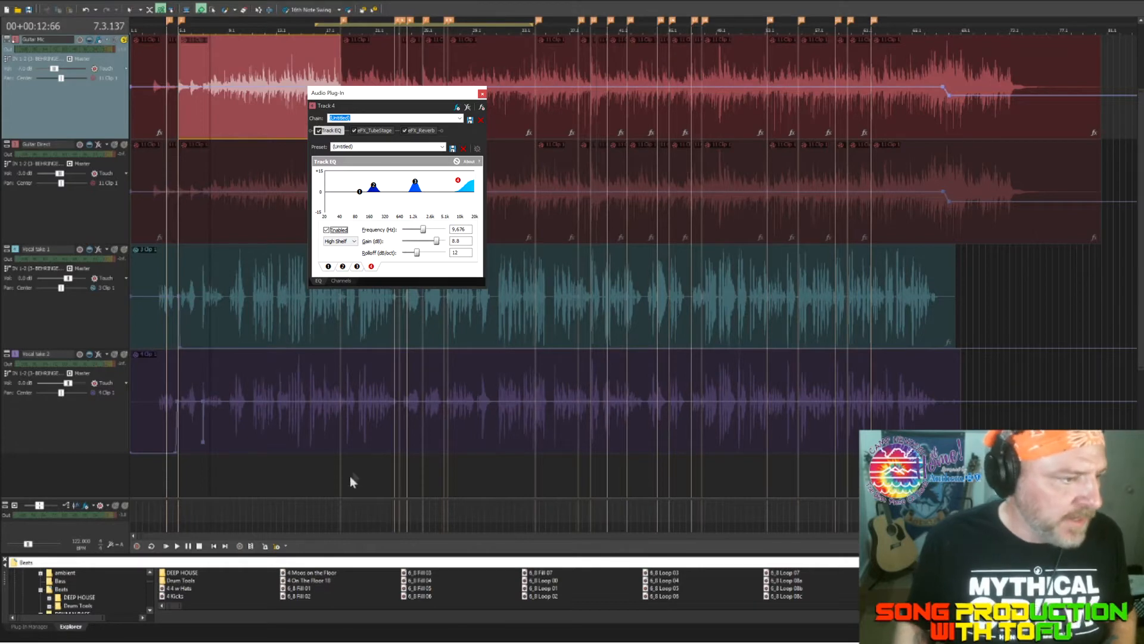
# Step: Audition the soloed Guitar Mic track again from about measure 7.1
pyautogui.press('space')
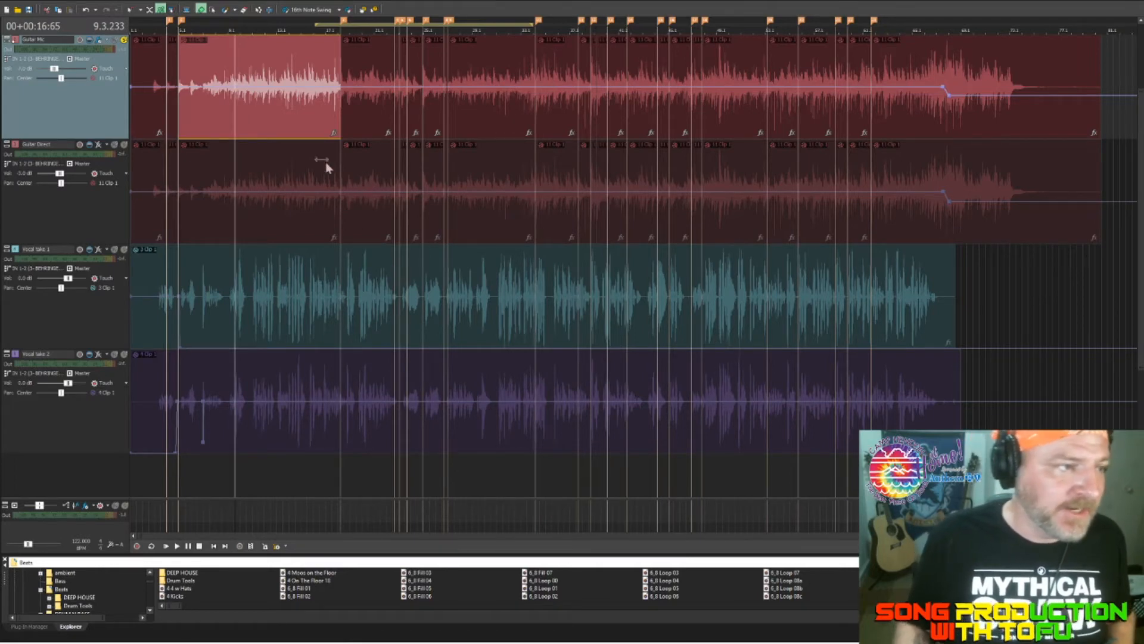
pyautogui.press('space')
pyautogui.press('space')
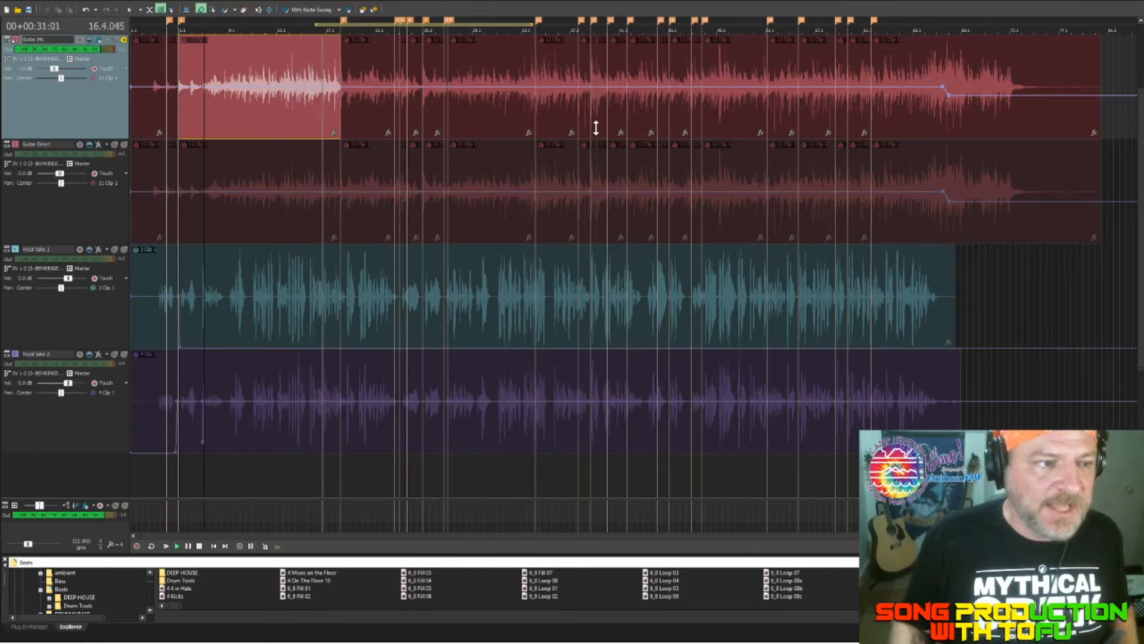
pyautogui.press('space')
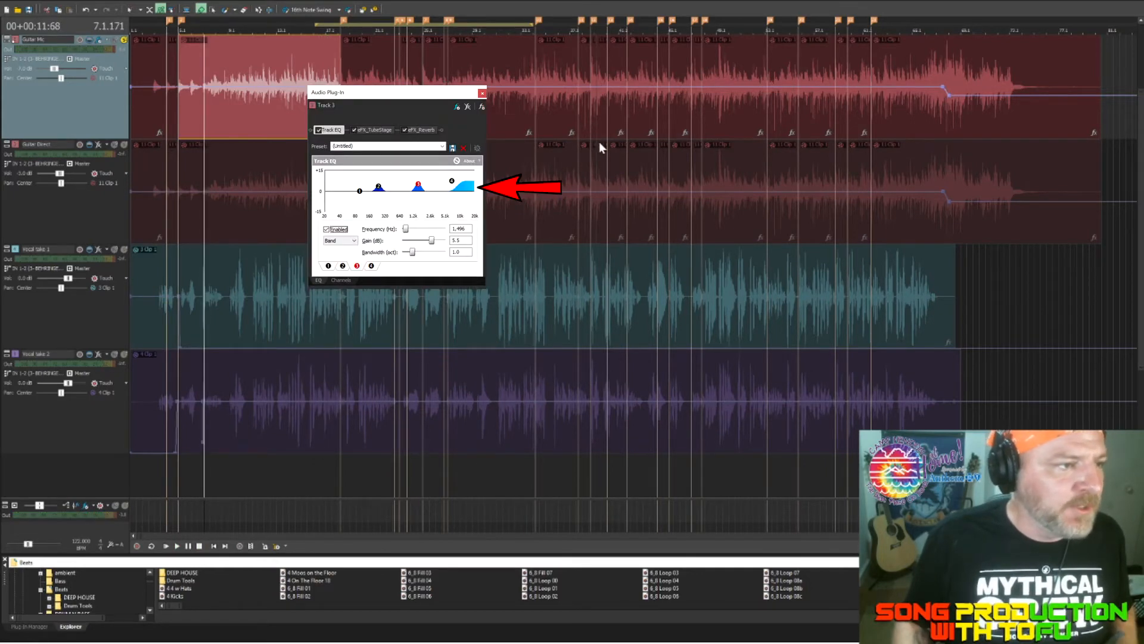
# Step: Show the guitar's TubeStage effect with the Fatten preset and listen to the soloed Guitar Mic track
pyautogui.click(100, 221)
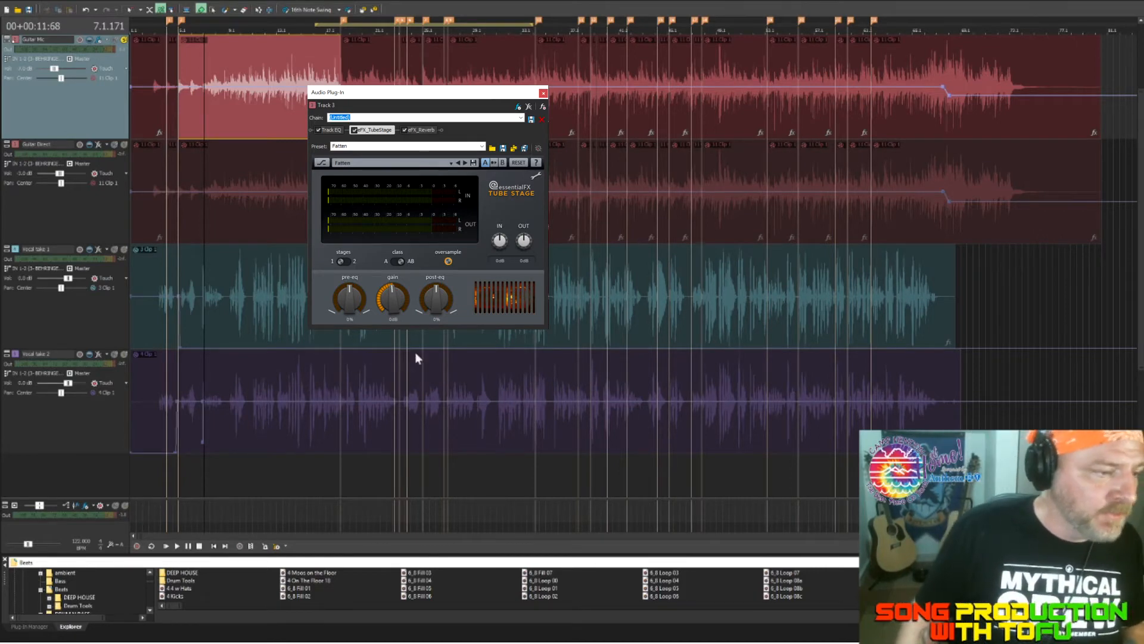
pyautogui.press('space')
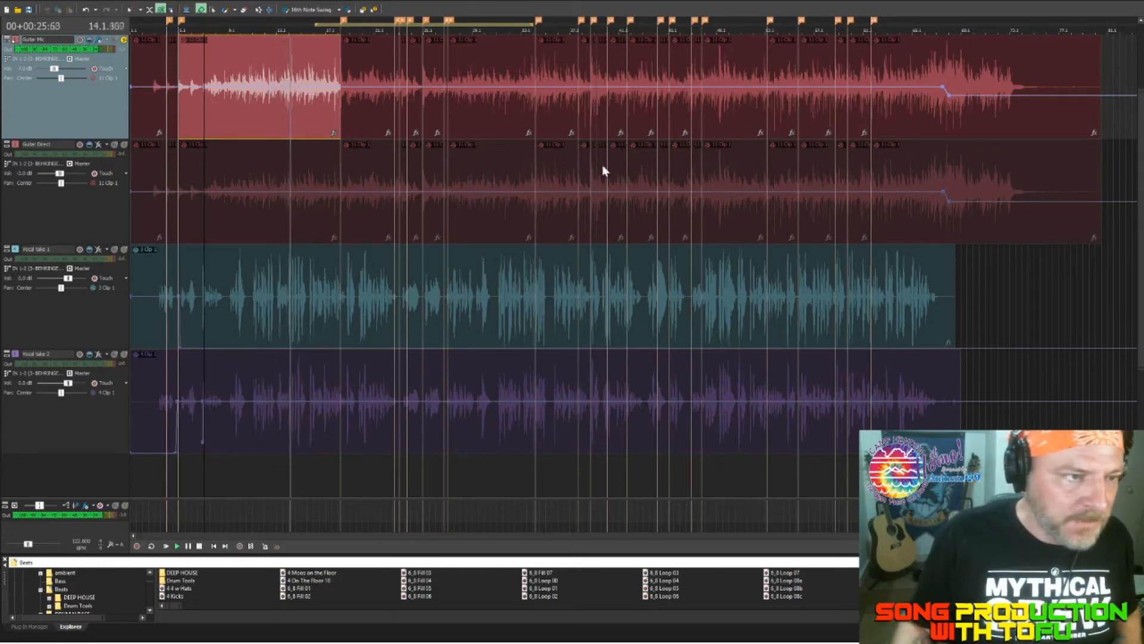
pyautogui.press('space')
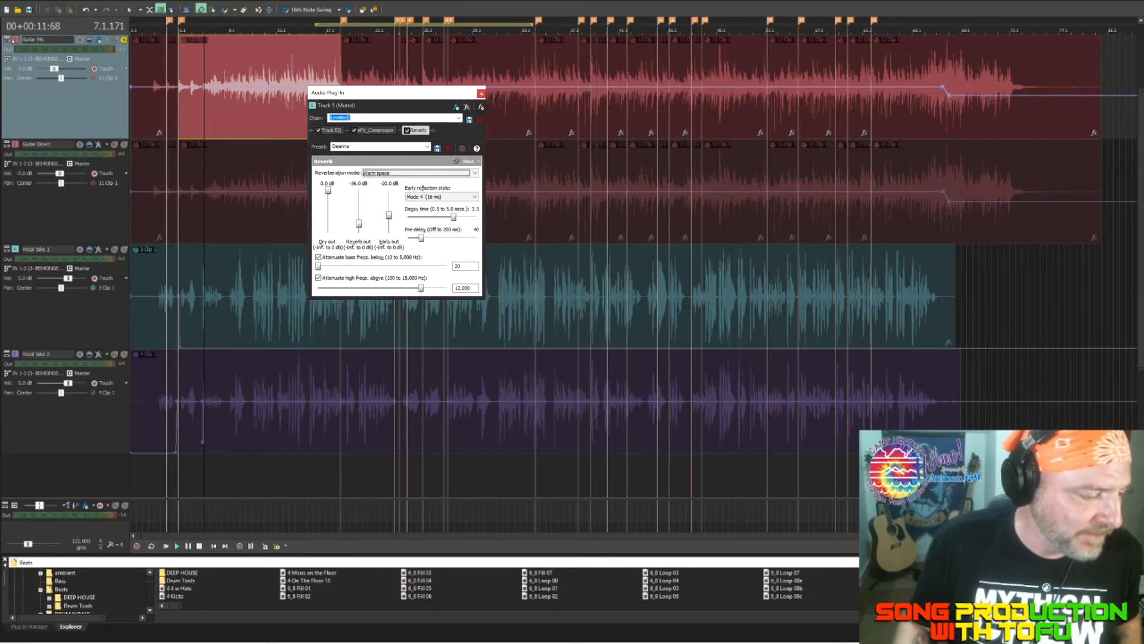
# Step: Play the soloed Guitar Mic track twice from about measure 7.1 with Track 5's Reverb settings open
pyautogui.press('space')
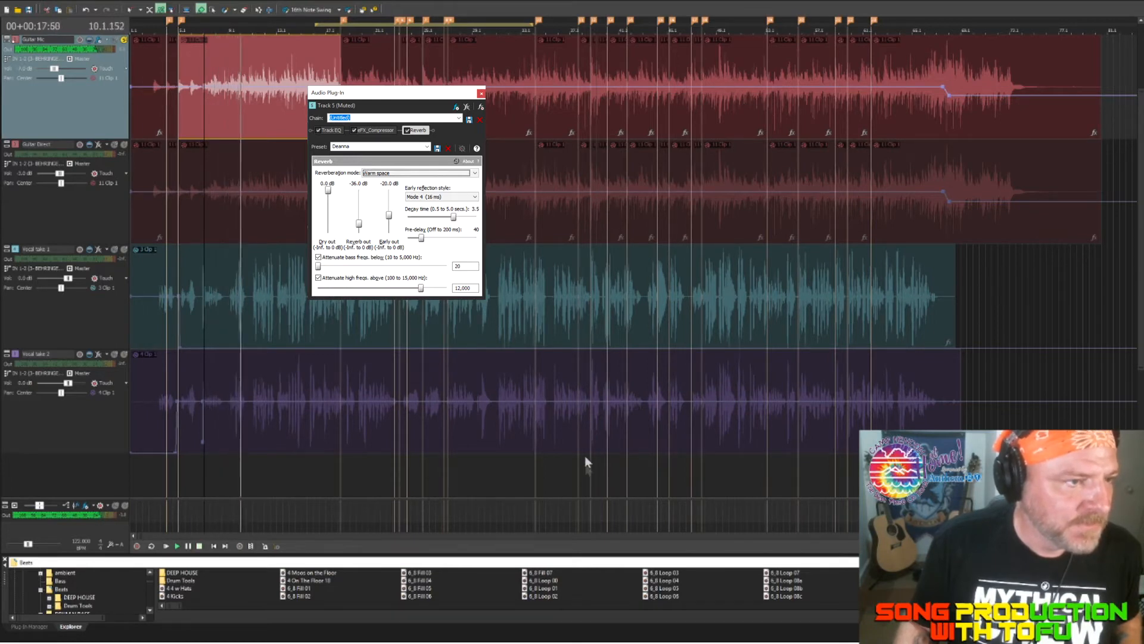
pyautogui.press('space')
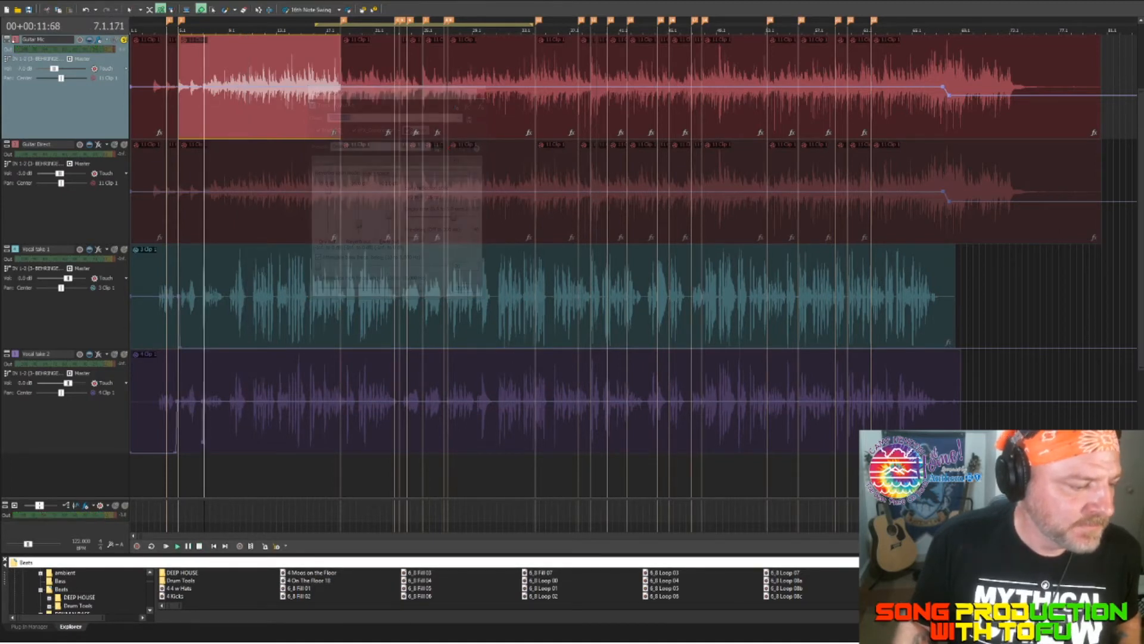
pyautogui.press('space')
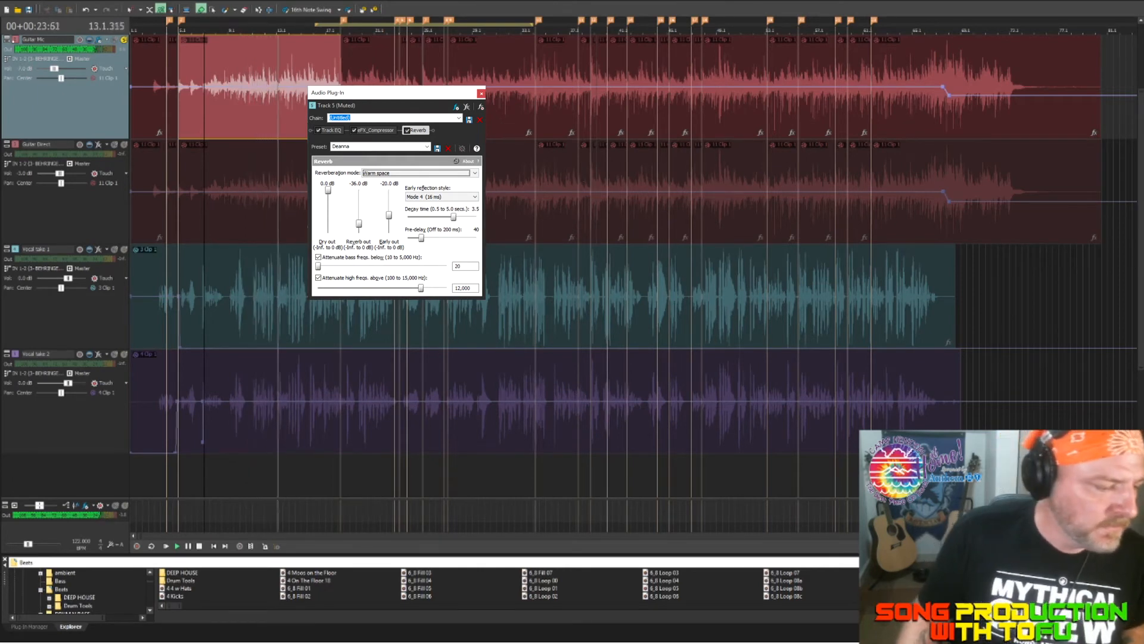
pyautogui.press('space')
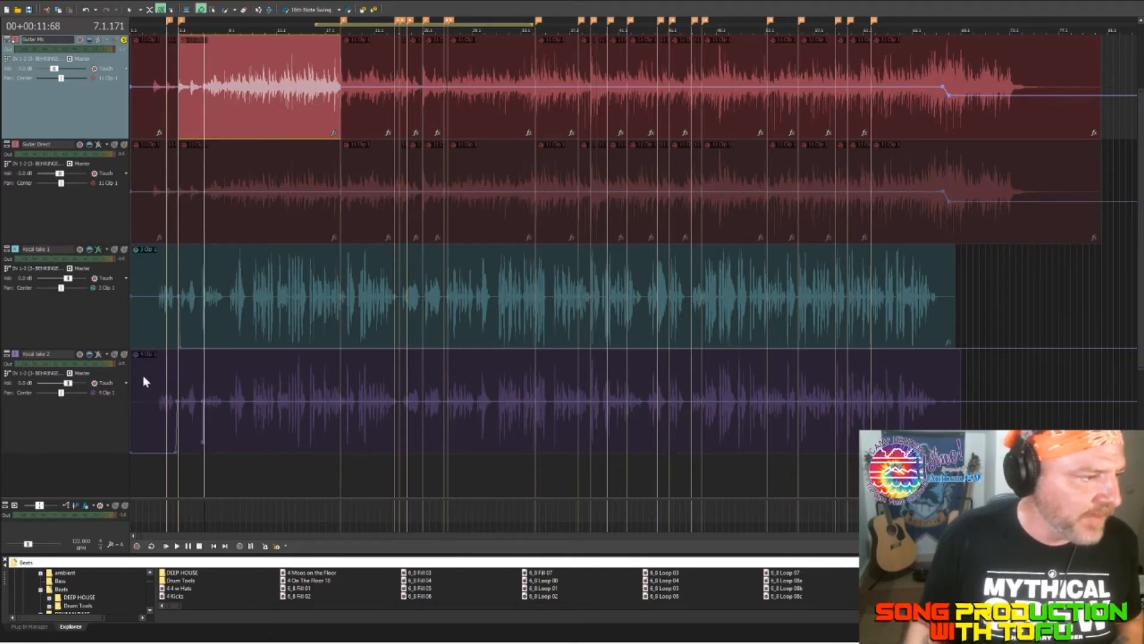
# Step: Switch the solo from Guitar Mic to Vocal take 2 and play it from about measure 6.2
pyautogui.press('Down')
pyautogui.press('Down')
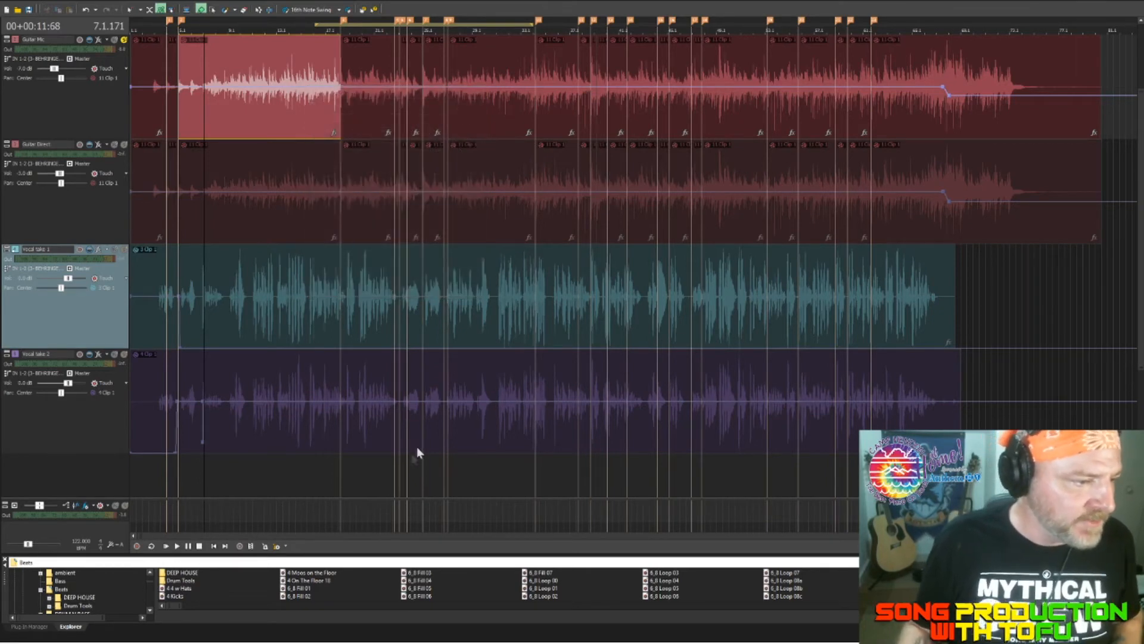
pyautogui.hotkey('ctrl', 'z')
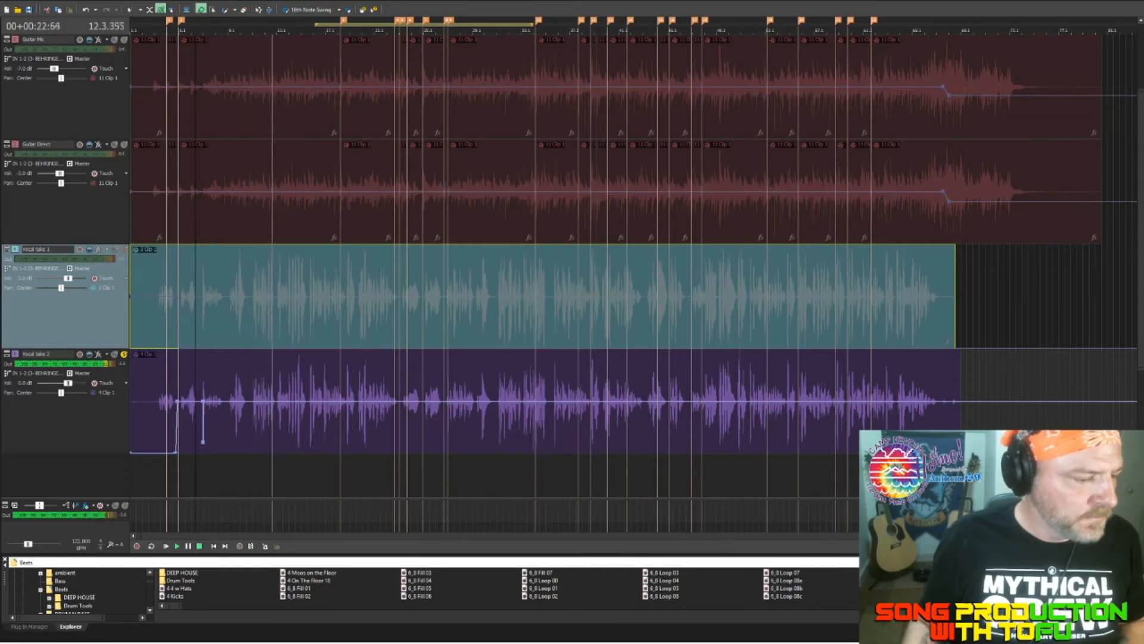
pyautogui.press('space')
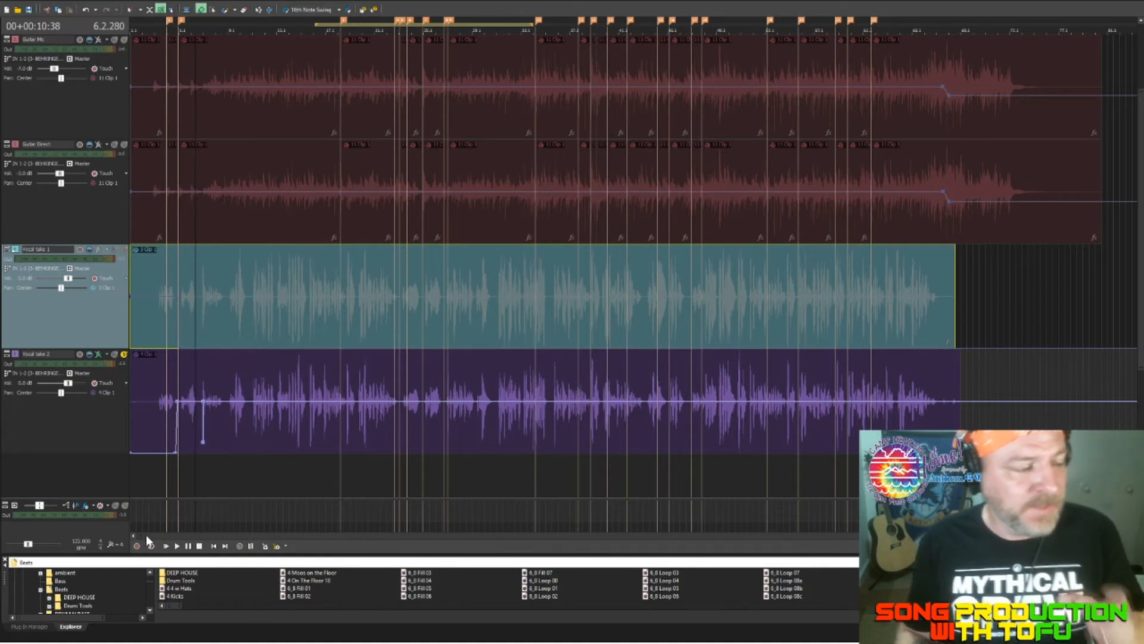
# Step: Select Vocal take 2, close the plug-in window, and audition the track repeatedly from about measure 6.2
pyautogui.press('Down')
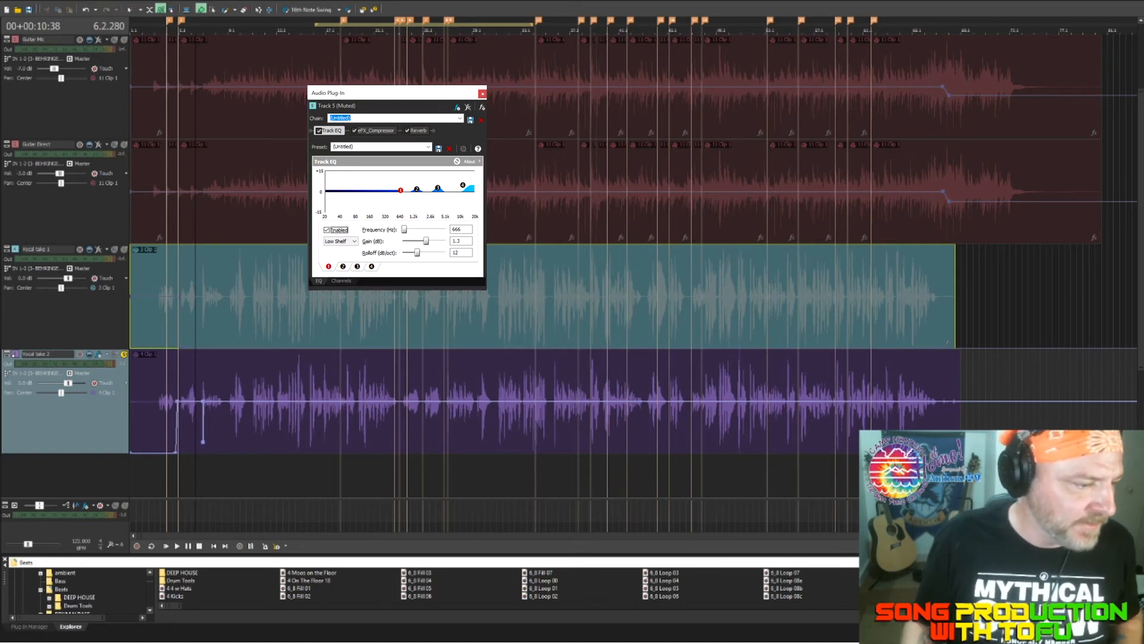
pyautogui.press('space')
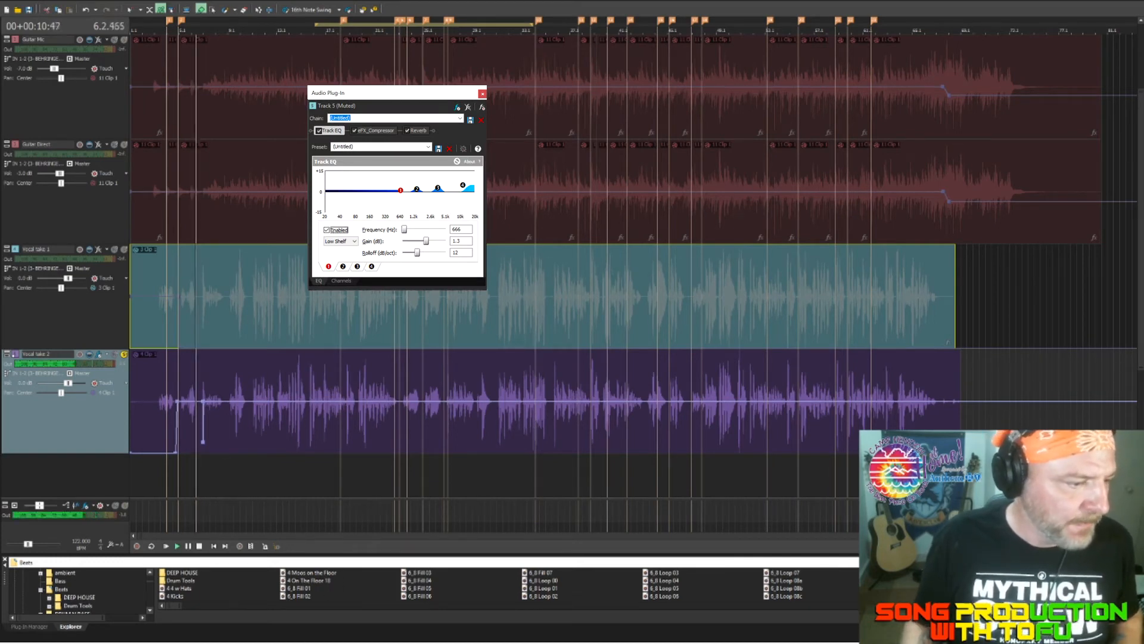
pyautogui.click(483, 93)
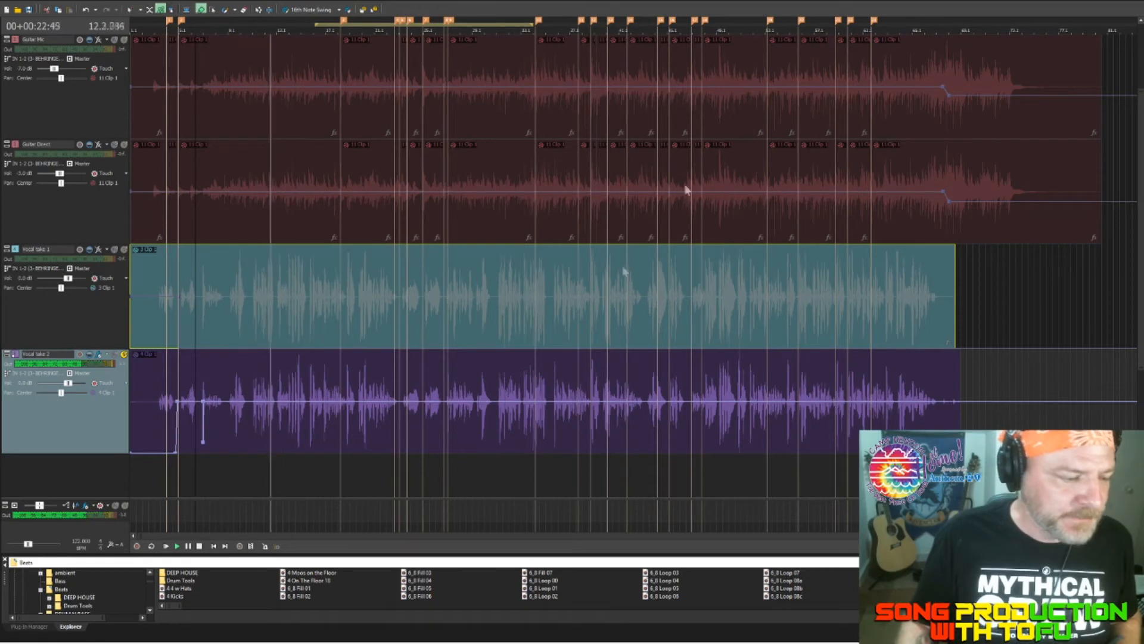
pyautogui.press('space')
pyautogui.press('space')
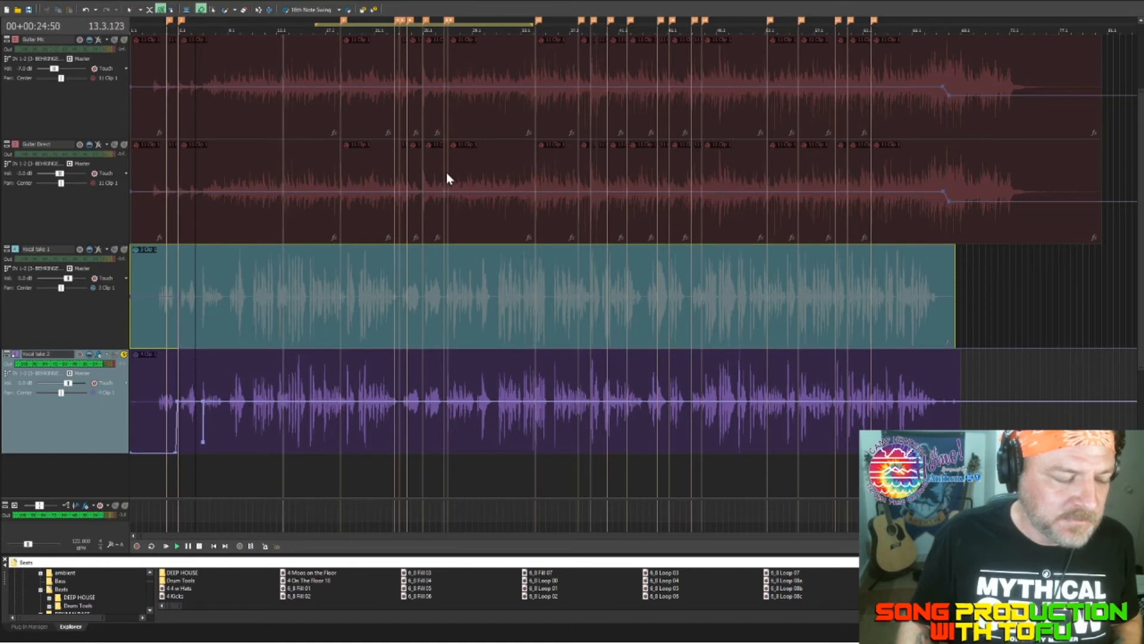
pyautogui.press('space')
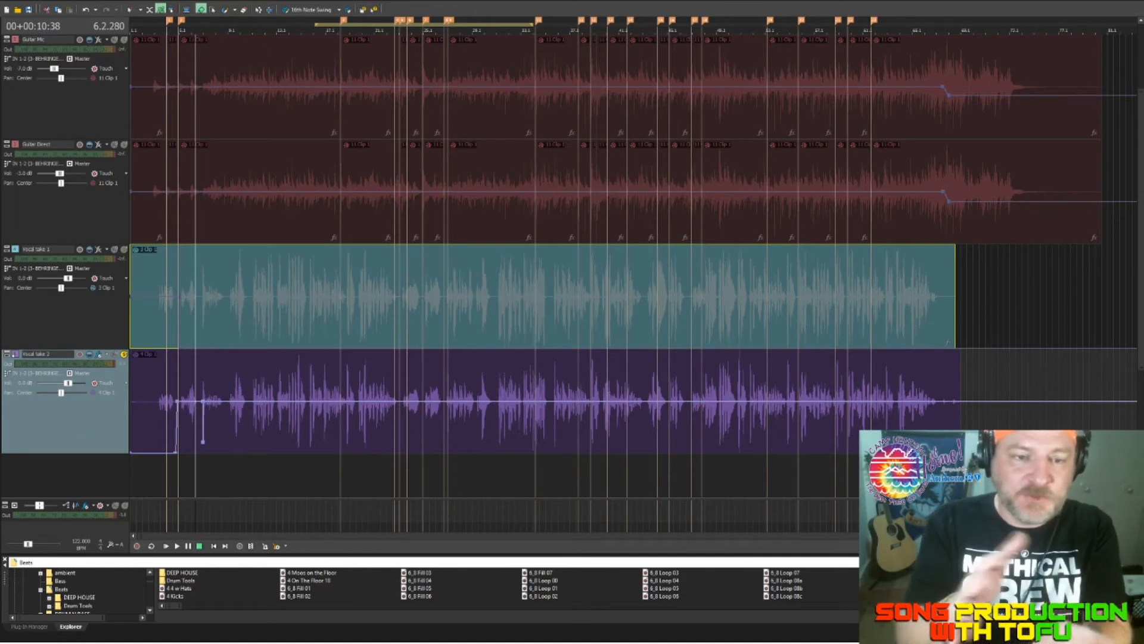
# Step: Play the soloed Vocal take 2 repeatedly from about measure 6.2 and show its Compressor and its Reverb with the Warm space mode
pyautogui.click(99, 354)
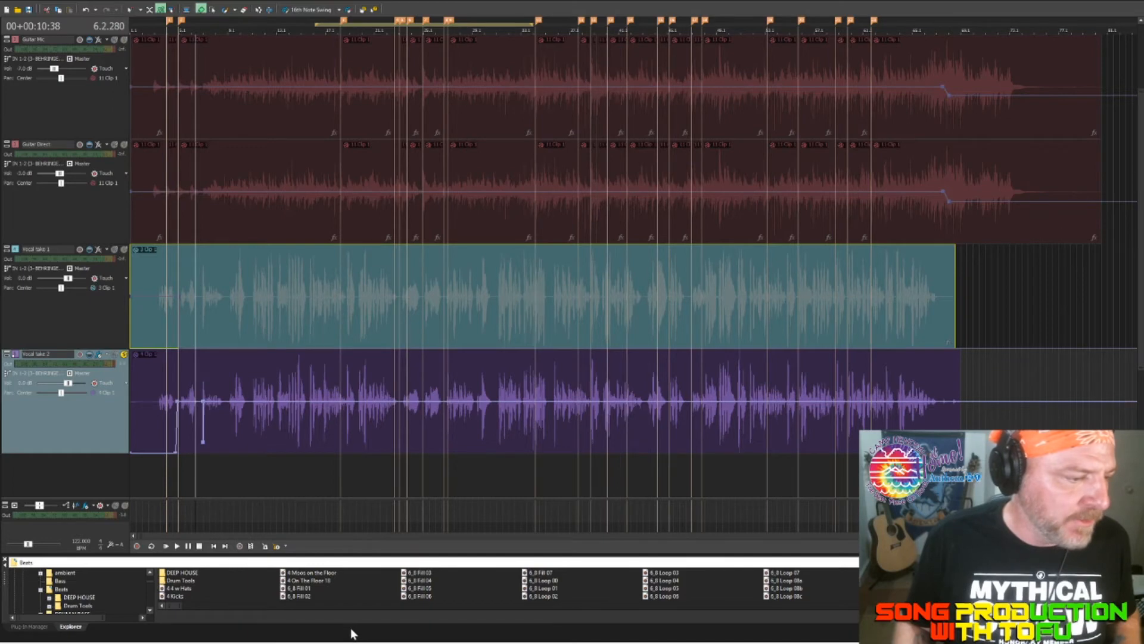
pyautogui.press('space')
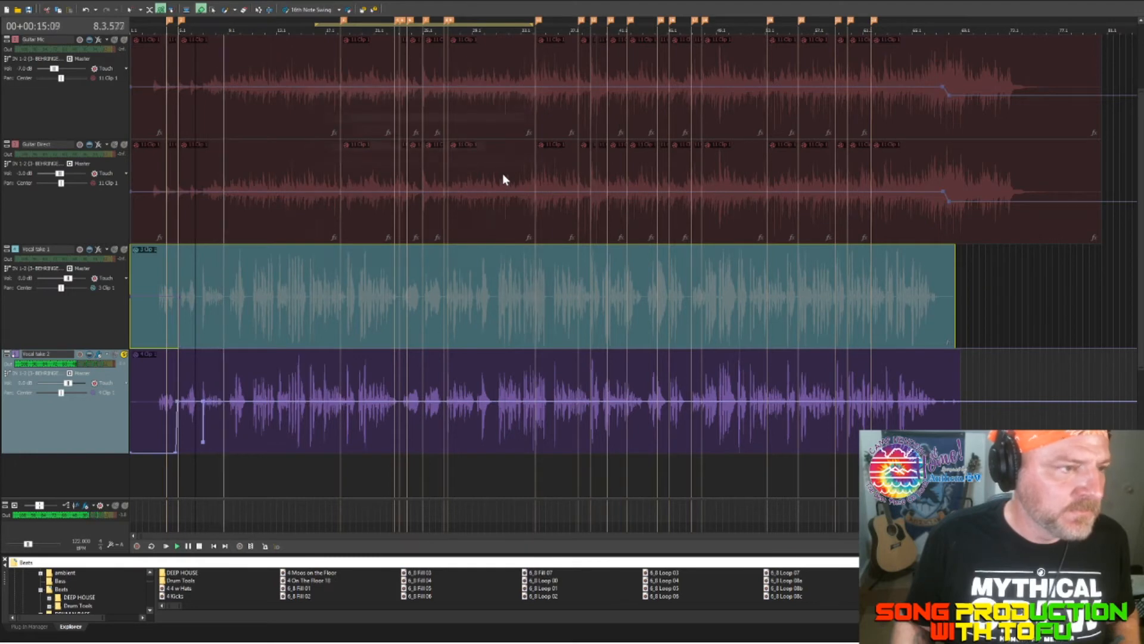
pyautogui.hotkey('alt', 'Tab')
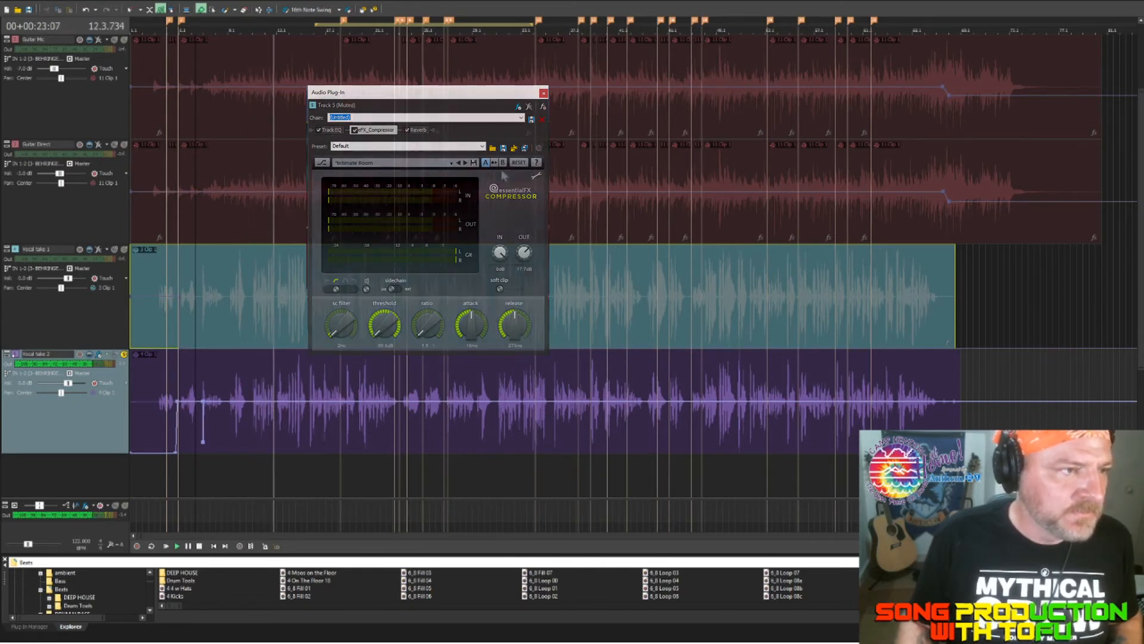
pyautogui.press('space')
pyautogui.press('space')
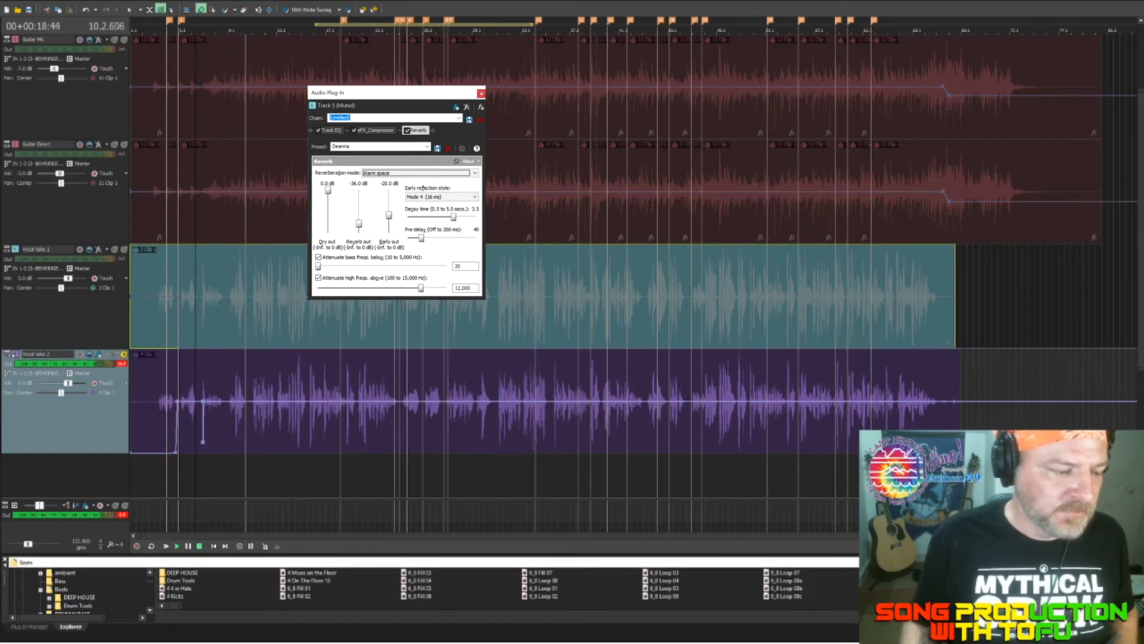
pyautogui.press('space')
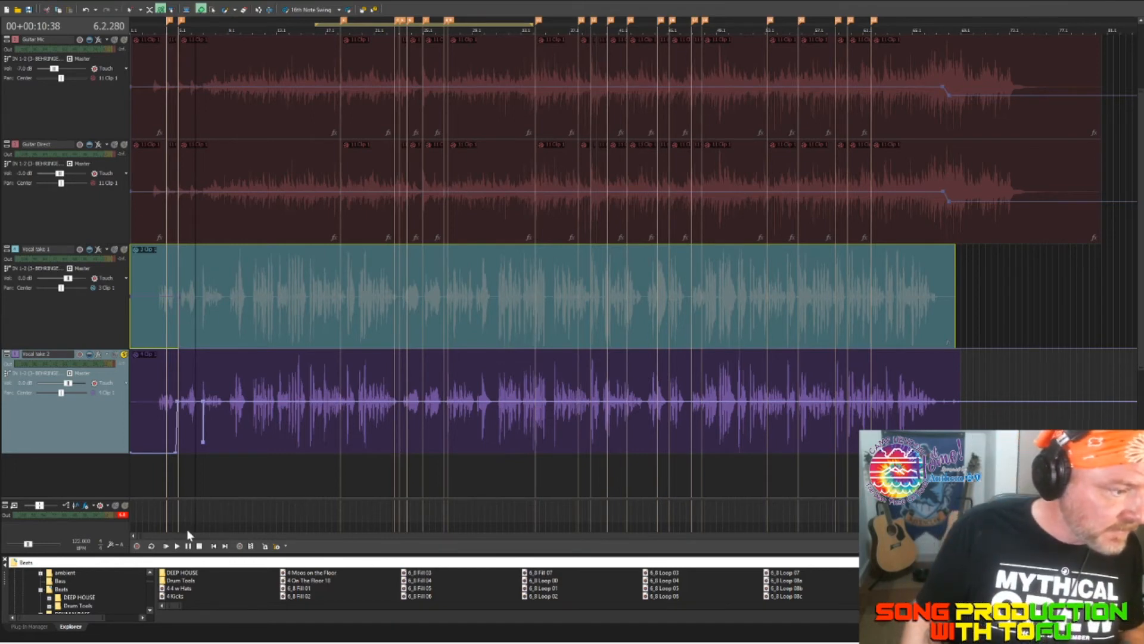
# Step: Turn off the solo on Vocal take 2, select the first Guitar Mic clip, and play all the tracks together from about measure 2.4
pyautogui.press('x')
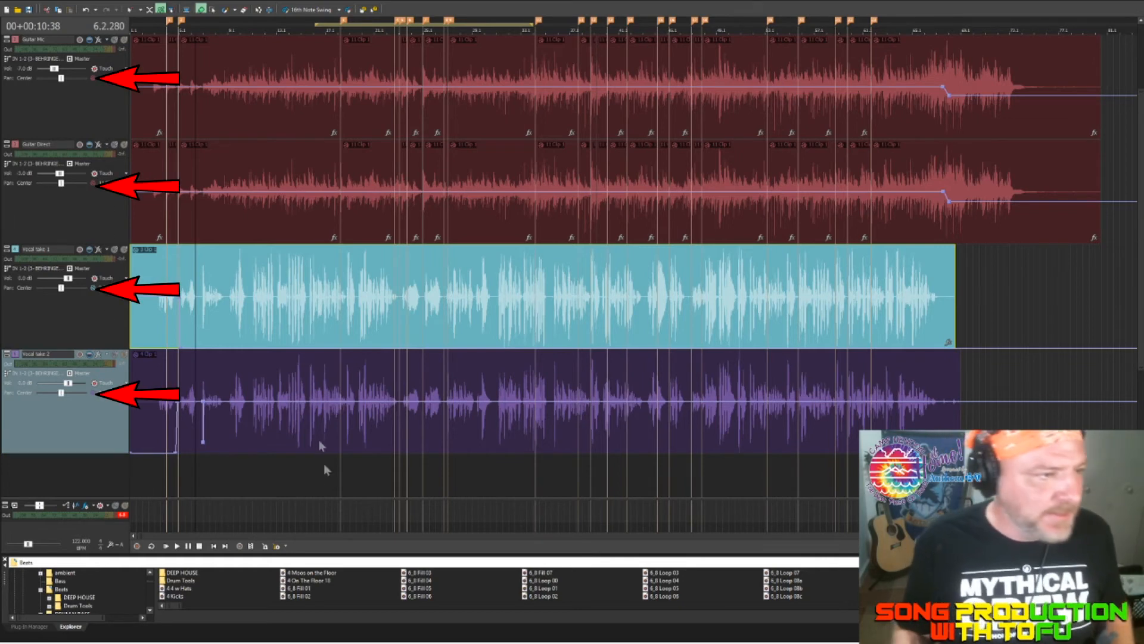
pyautogui.click(232, 101)
pyautogui.press('space')
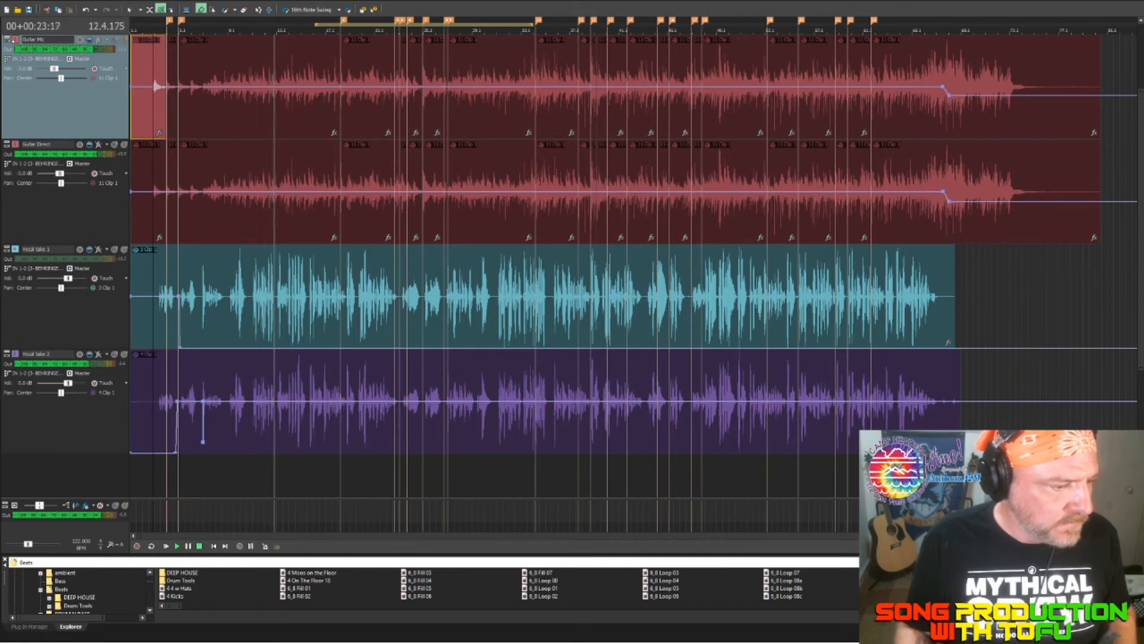
pyautogui.press('space')
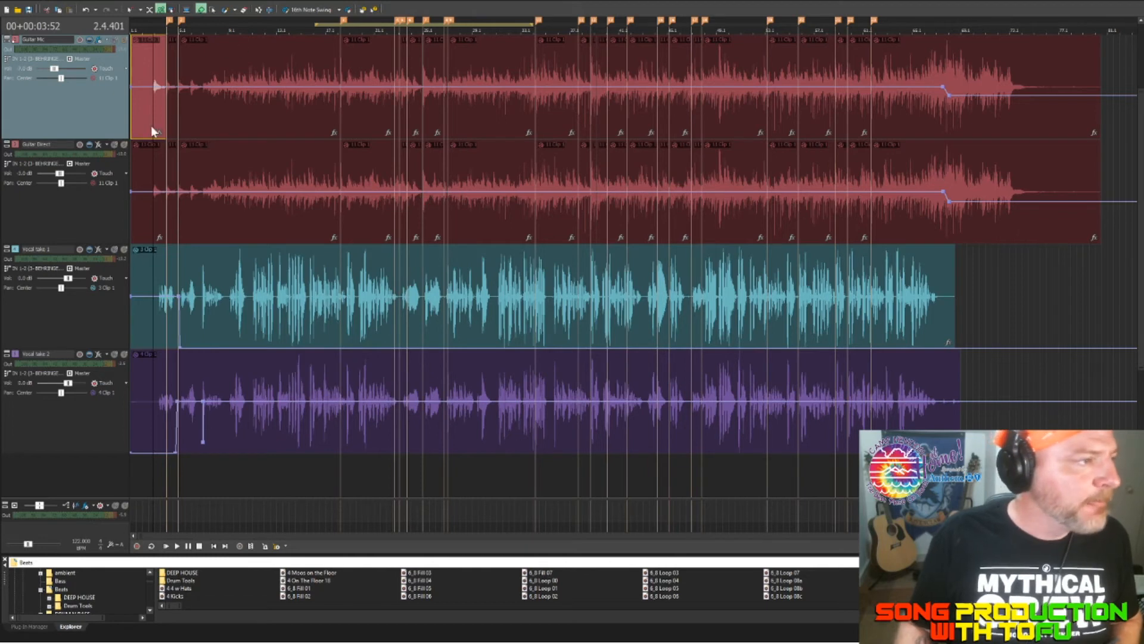
# Step: Pan Guitar Mic slightly more than 50% left, Guitar Direct 46% right, and both vocal takes 10% right
pyautogui.moveTo(92, 119); pyautogui.dragTo(62, 120)
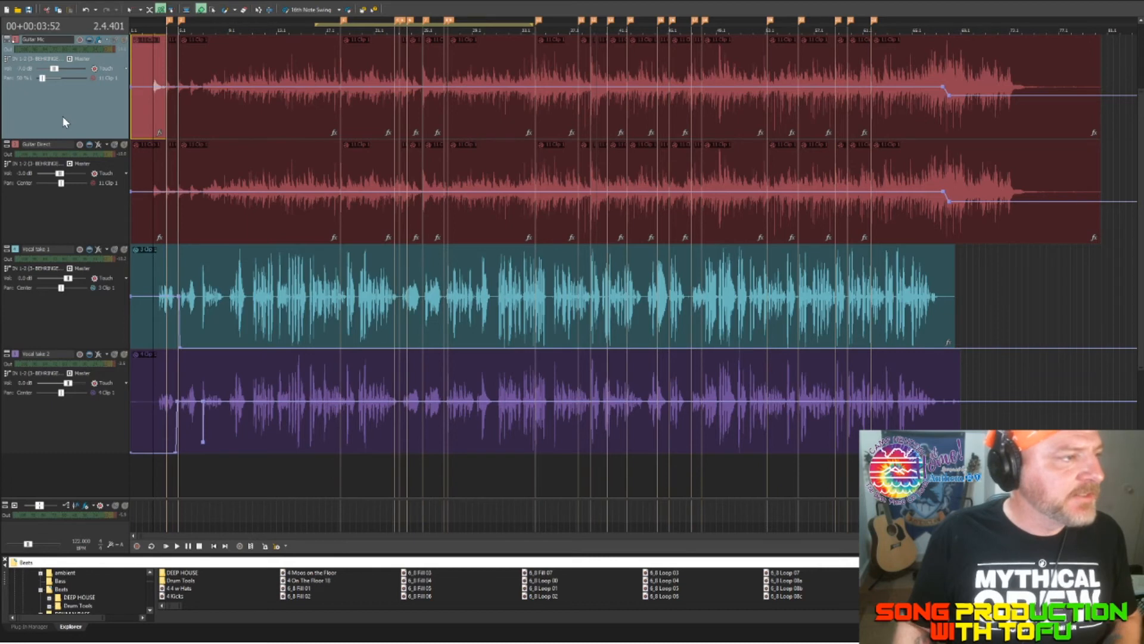
pyautogui.moveTo(63, 116); pyautogui.dragTo(59, 116)
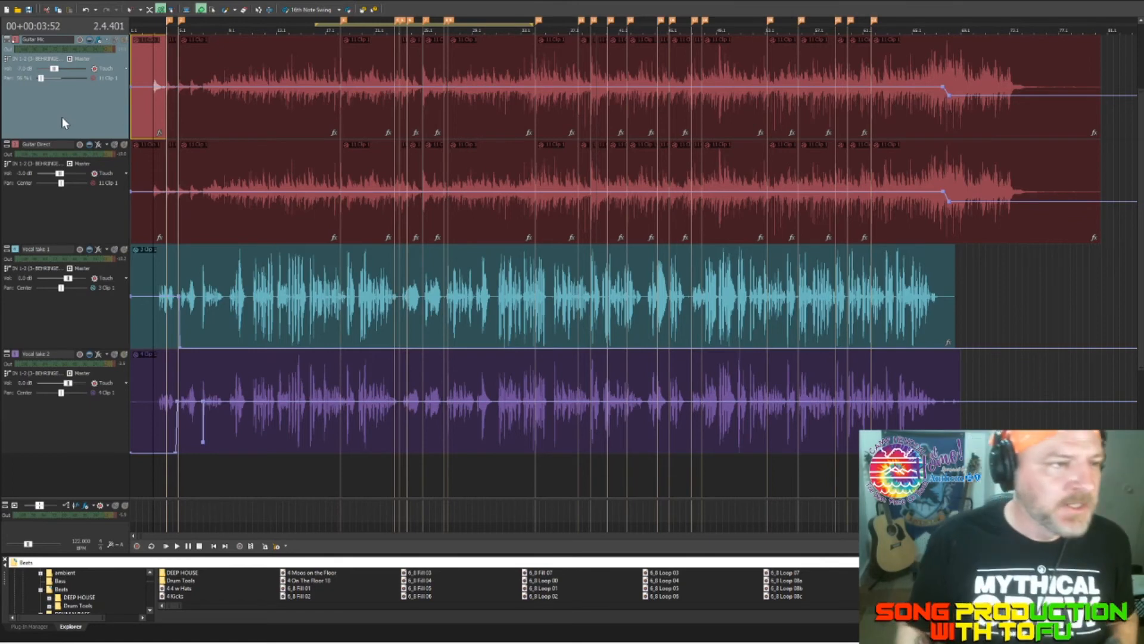
pyautogui.click(125, 215)
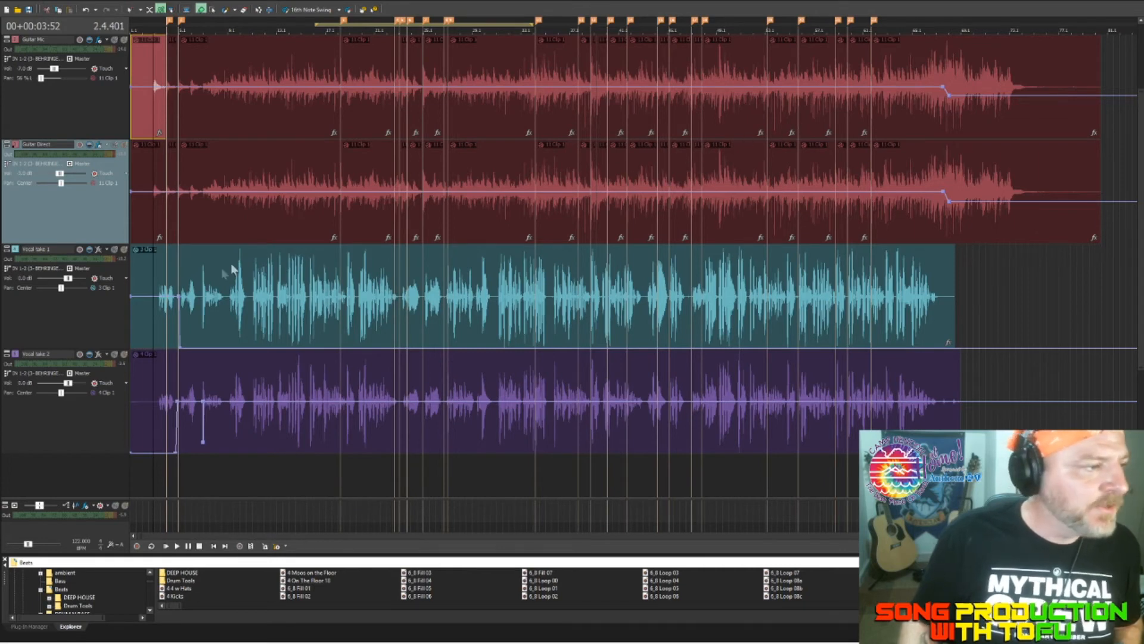
pyautogui.moveTo(62, 183); pyautogui.dragTo(79, 183)
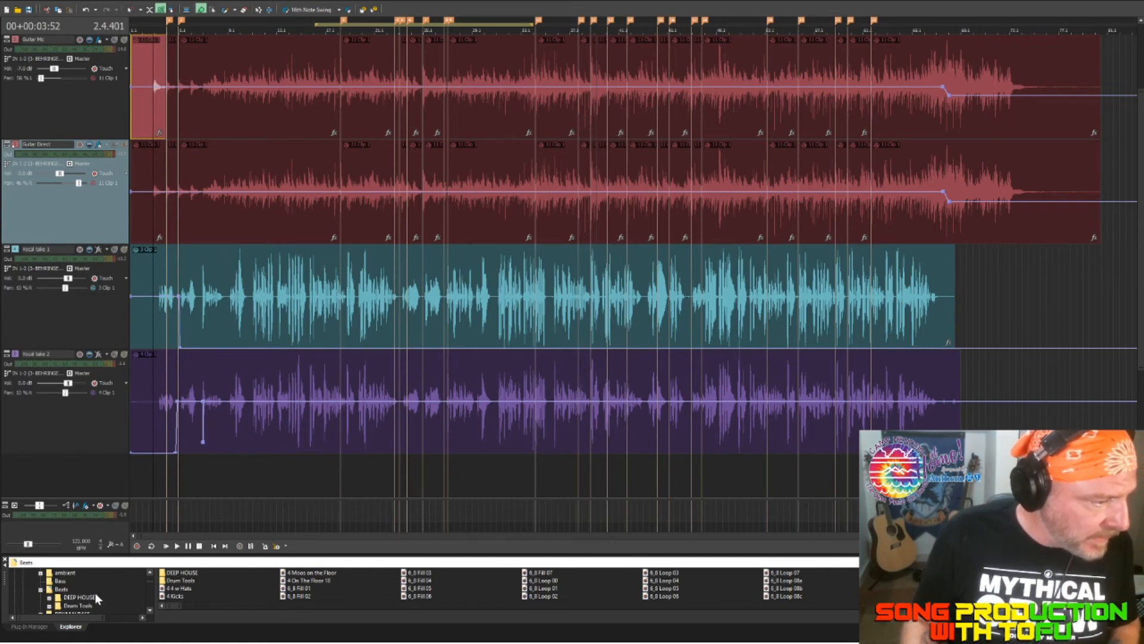
# Step: Select each vocal take in turn and play the full panned mix from about measure 2.4
pyautogui.press('Down')
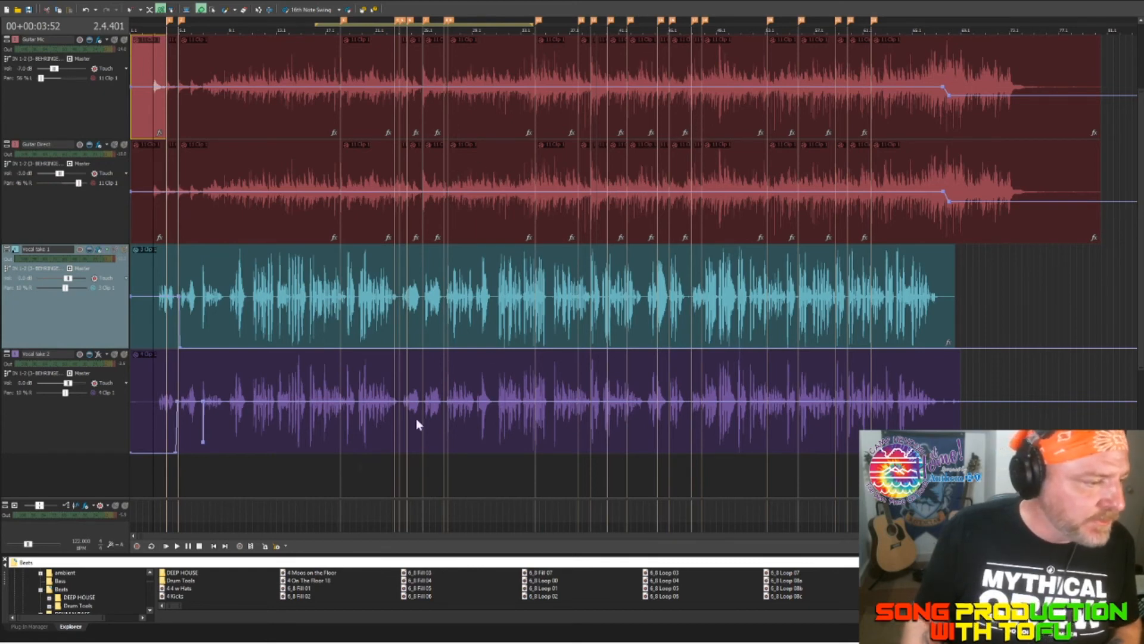
pyautogui.press('Down')
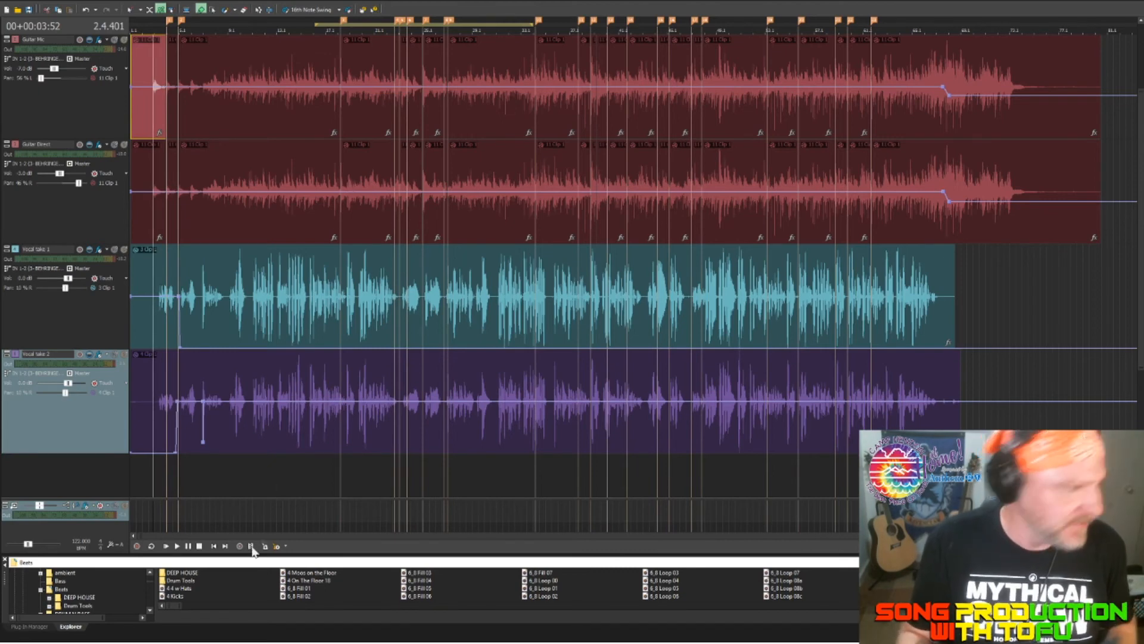
pyautogui.press('space')
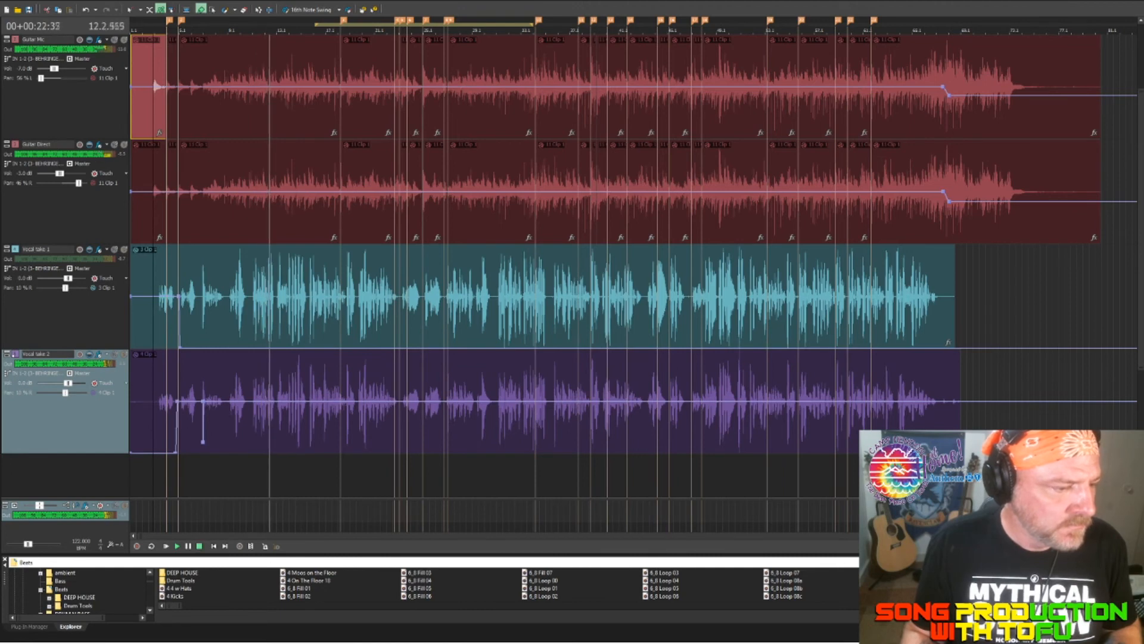
pyautogui.press('space')
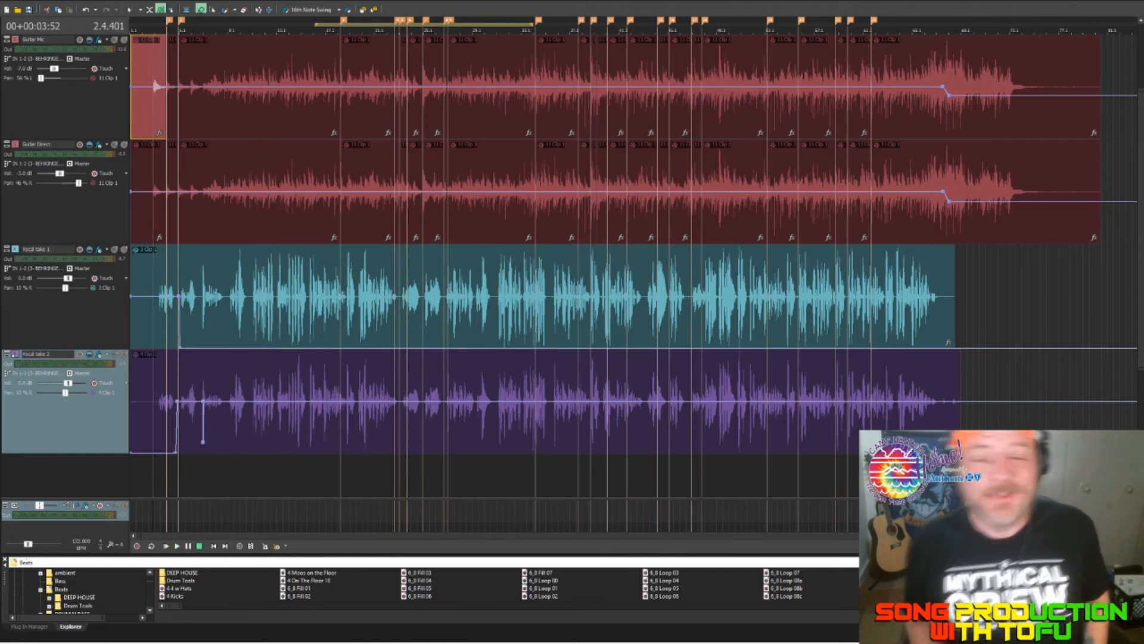